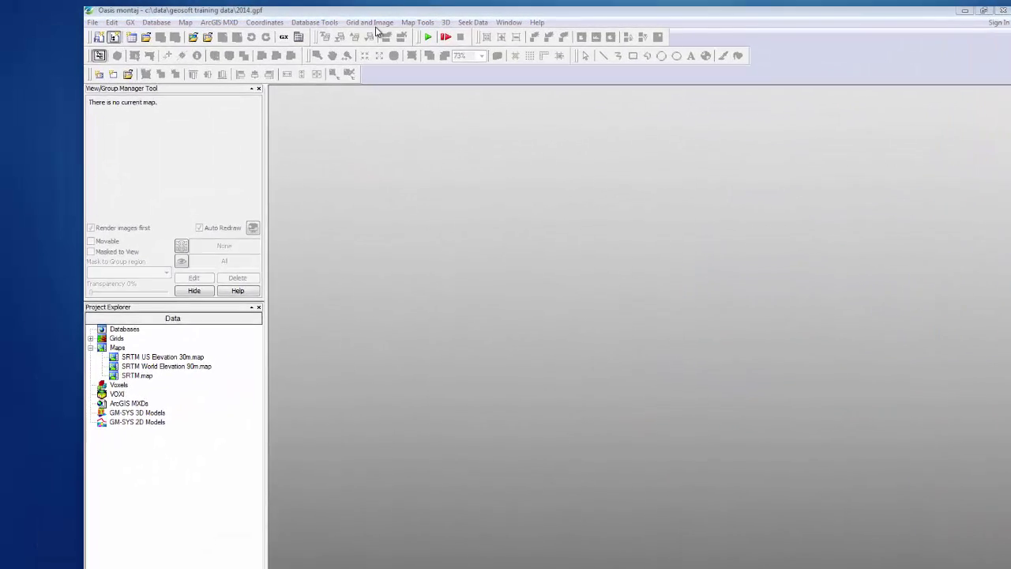
Start displaying the mag_rtp grid and open the colour ramp selection
mouse_move(386, 54)
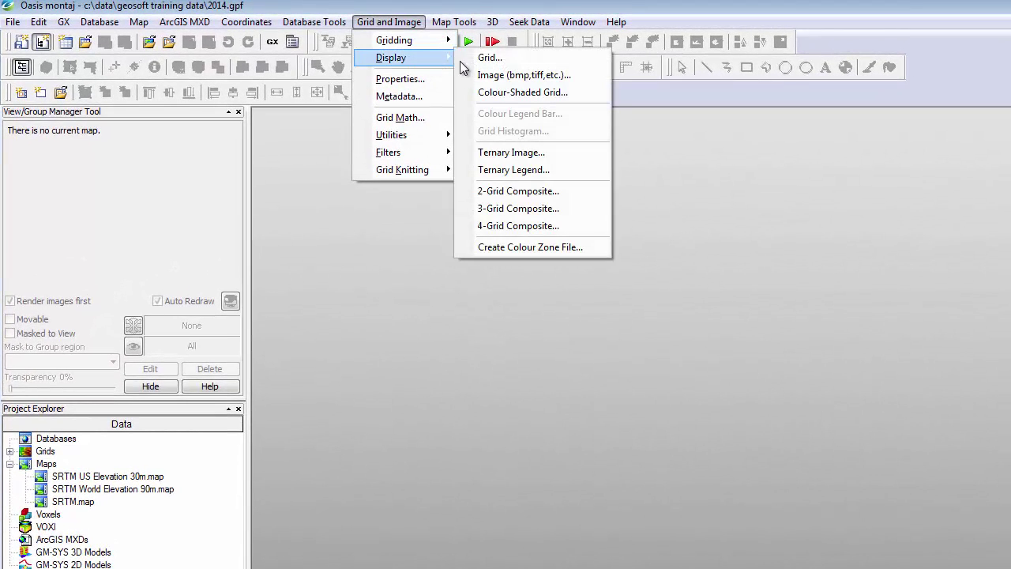
click(488, 59)
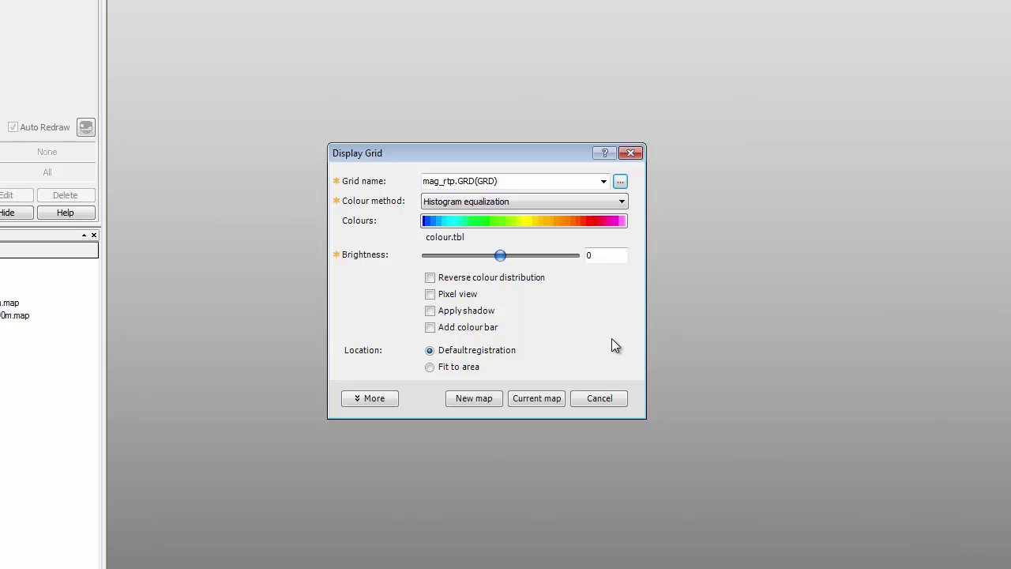
click(514, 228)
drag(669, 231, 666, 346)
scroll(665, 349, down, 1)
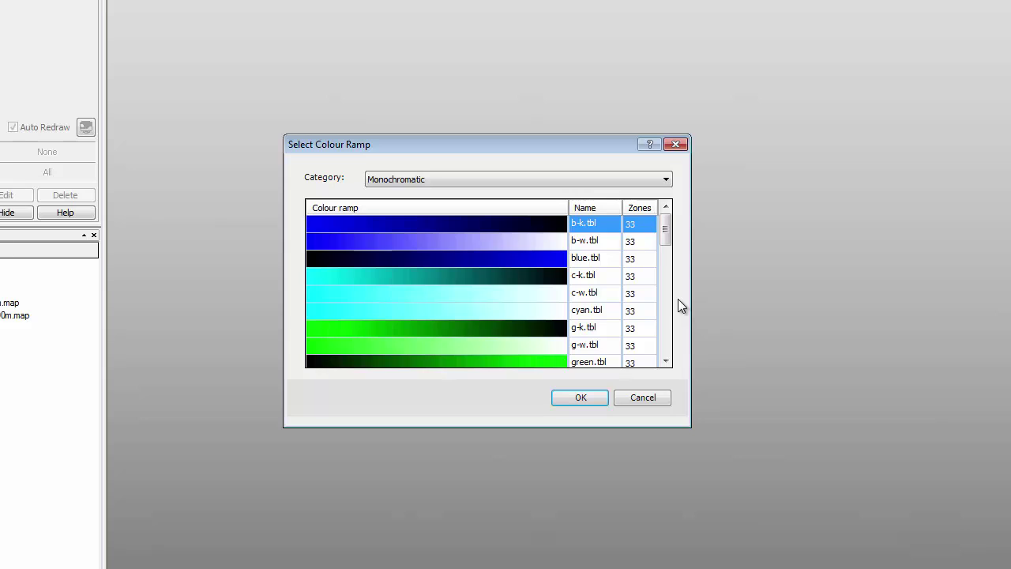
drag(668, 241, 667, 347)
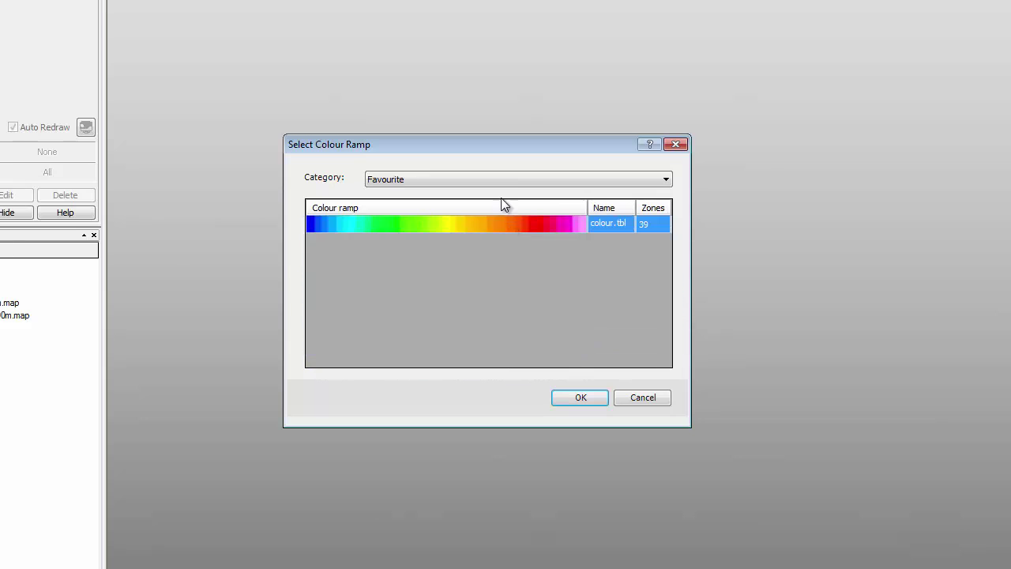
Pick the clra_32.tbl ramp from the Geophysics colour ramp category
click(483, 178)
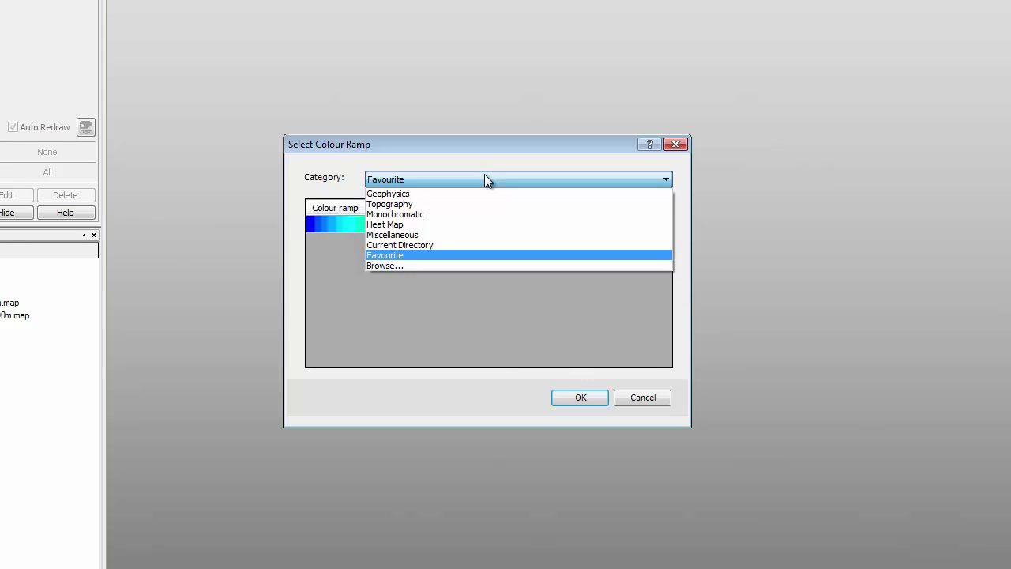
click(448, 194)
drag(669, 240, 668, 349)
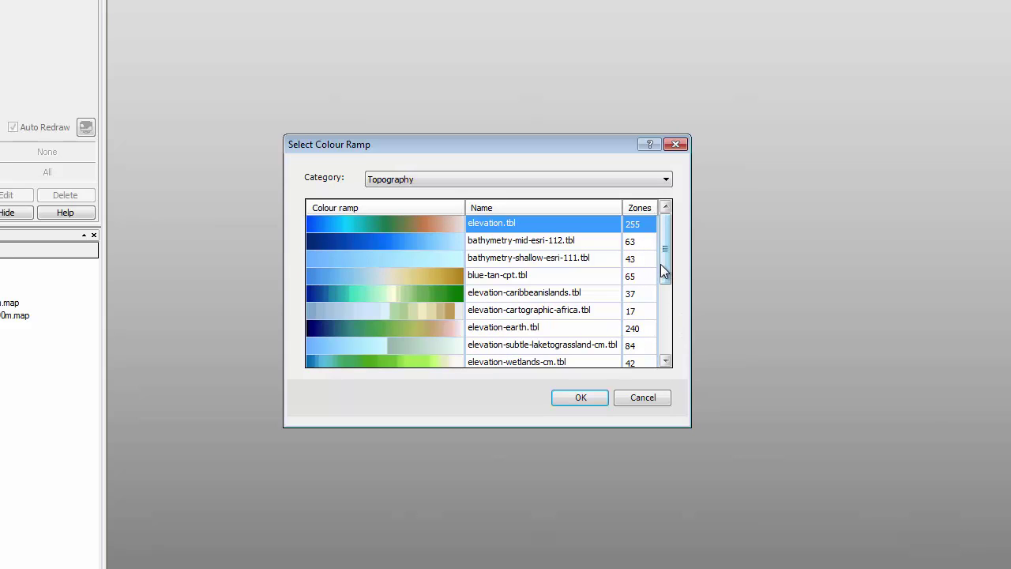
drag(663, 271, 665, 339)
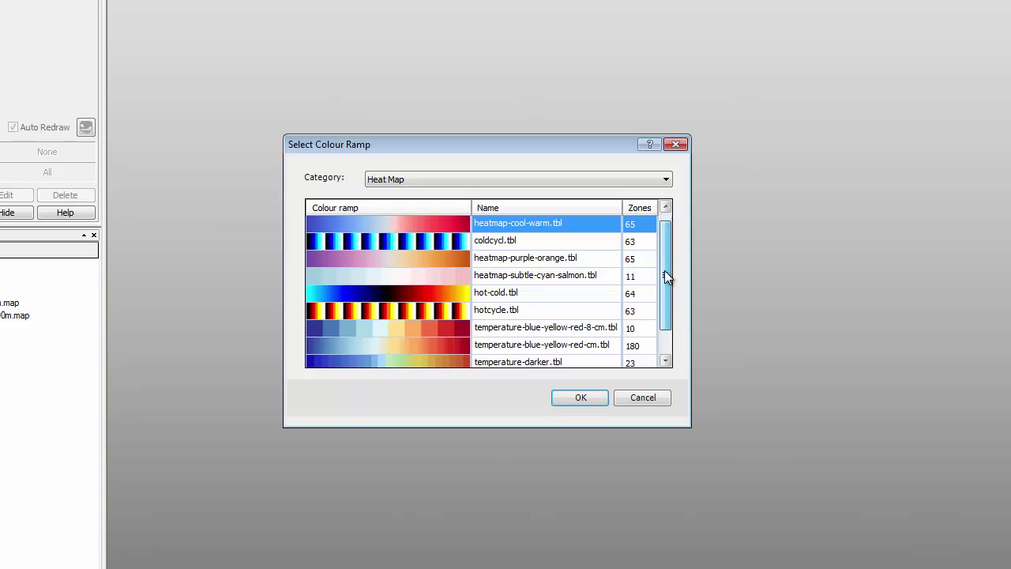
drag(664, 270, 664, 291)
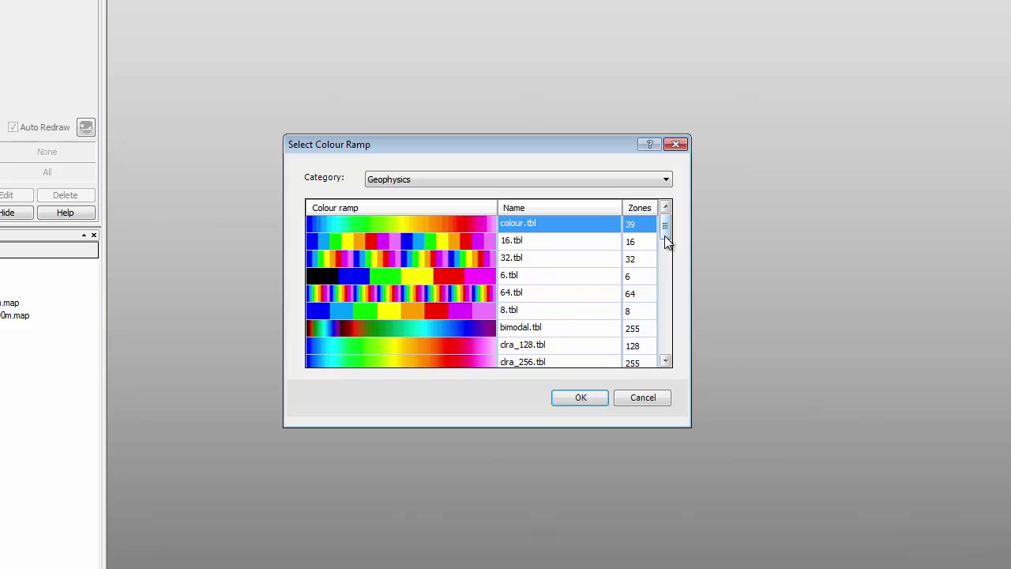
drag(668, 237, 666, 264)
click(542, 241)
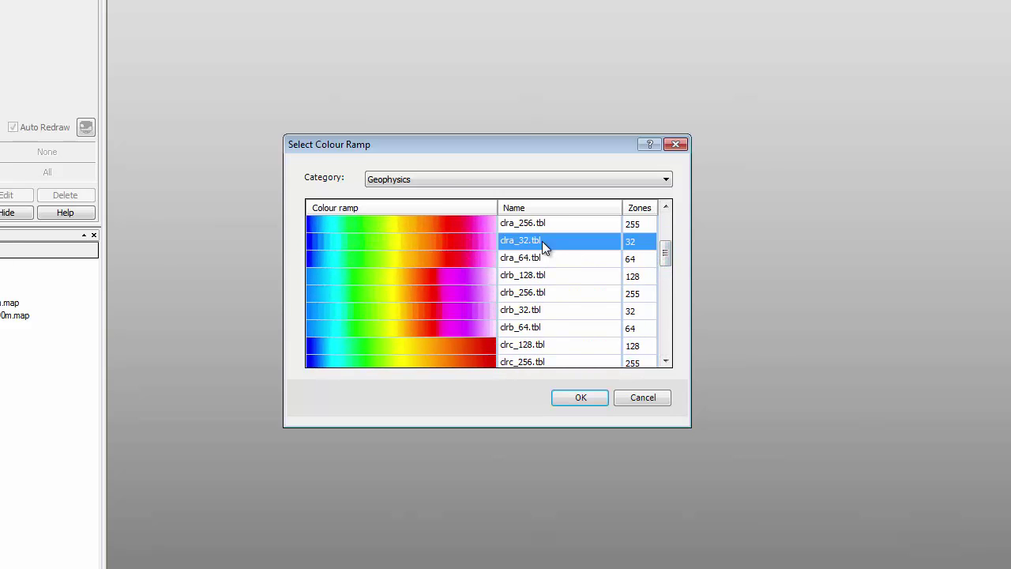
Confirm clra_32.tbl, apply shadow shading, and show mag_rtp in a new map
click(581, 399)
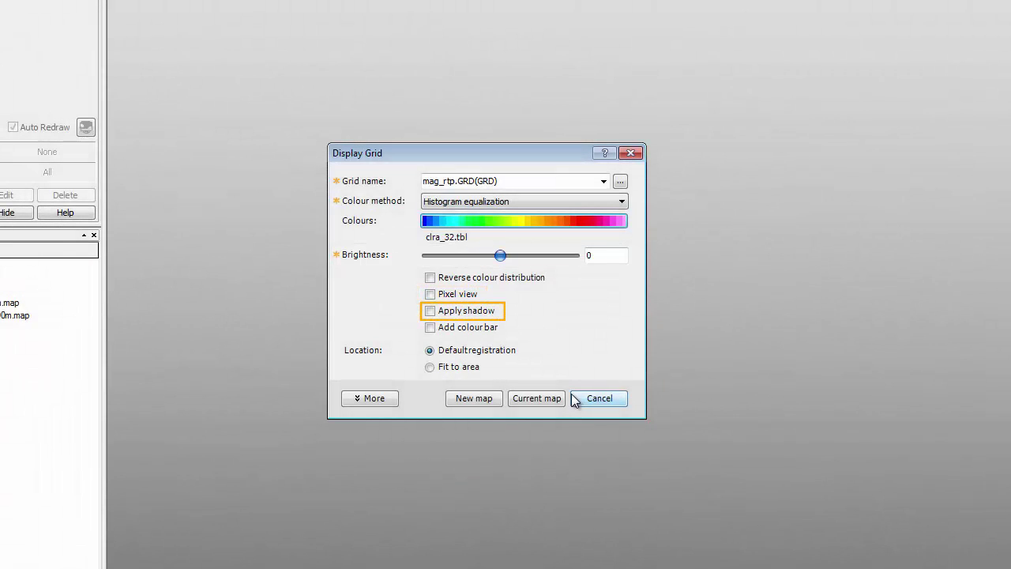
click(464, 313)
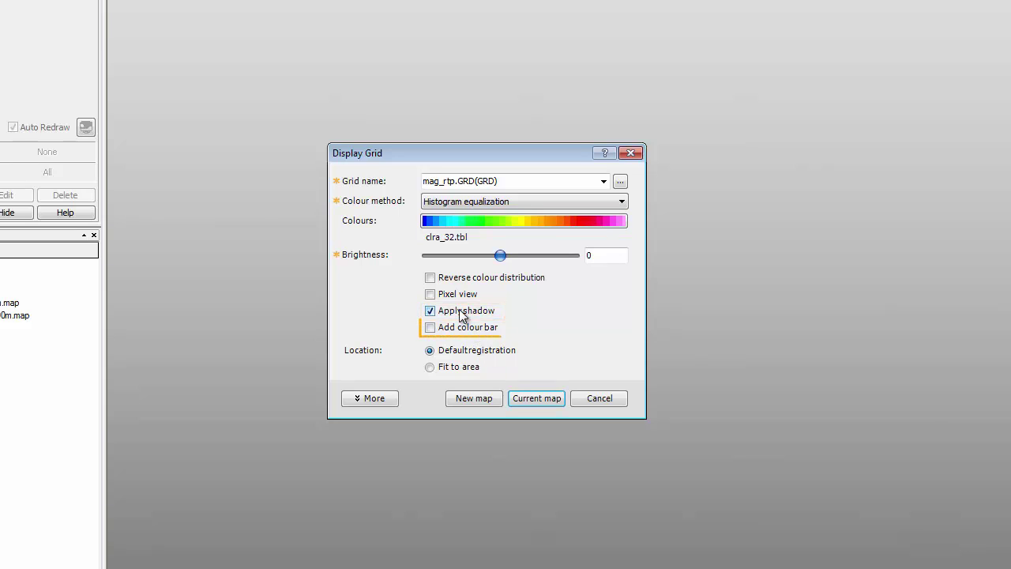
click(376, 398)
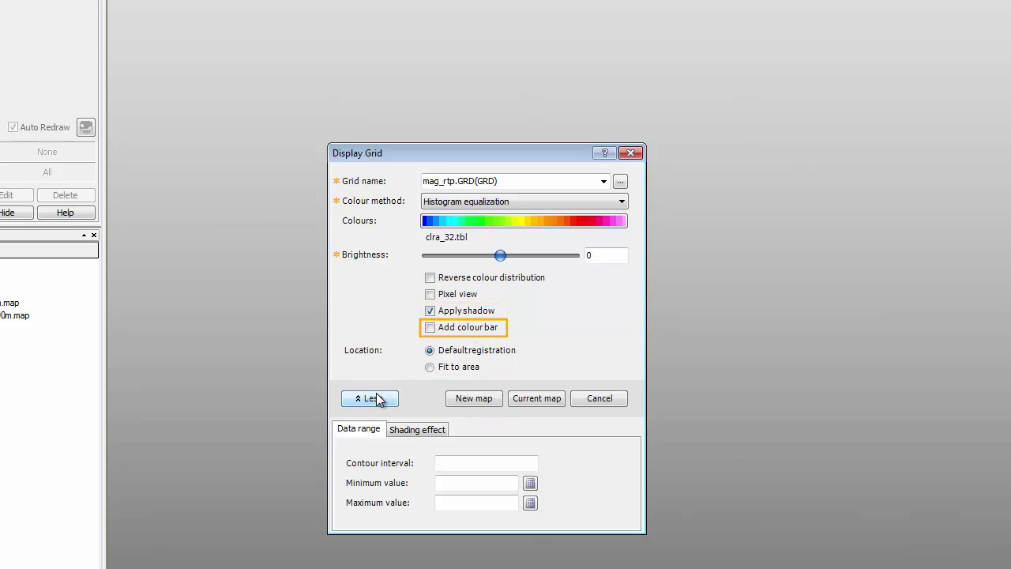
click(401, 430)
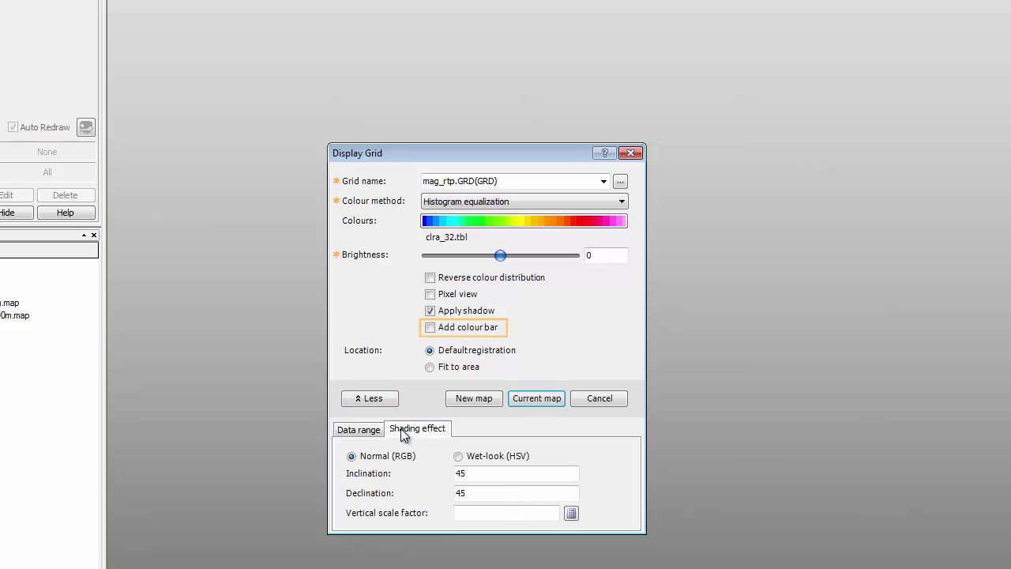
click(376, 398)
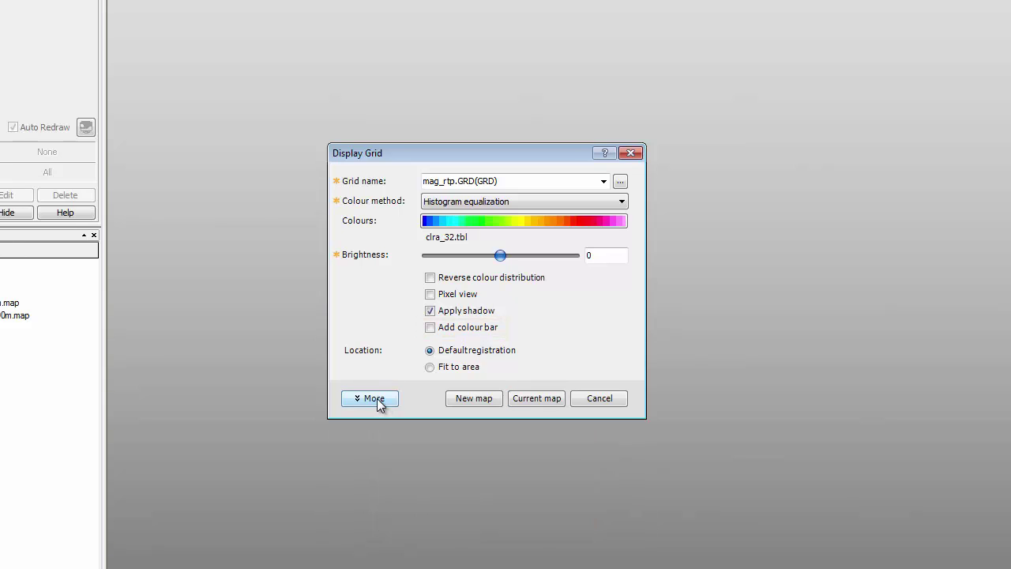
click(458, 399)
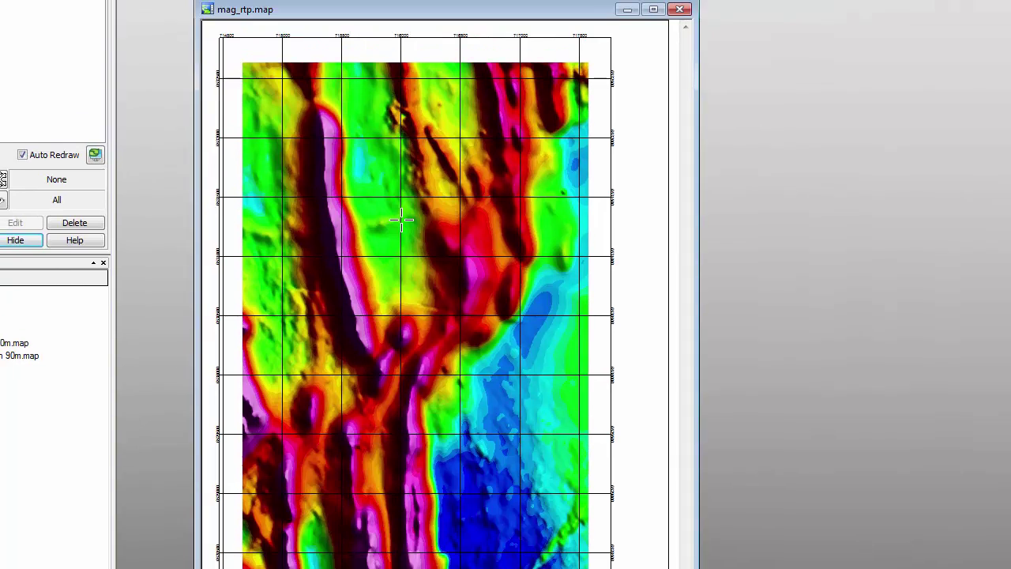
click(303, 22)
Start a colour legend bar using the shaded grid as the second data layer
mouse_move(304, 58)
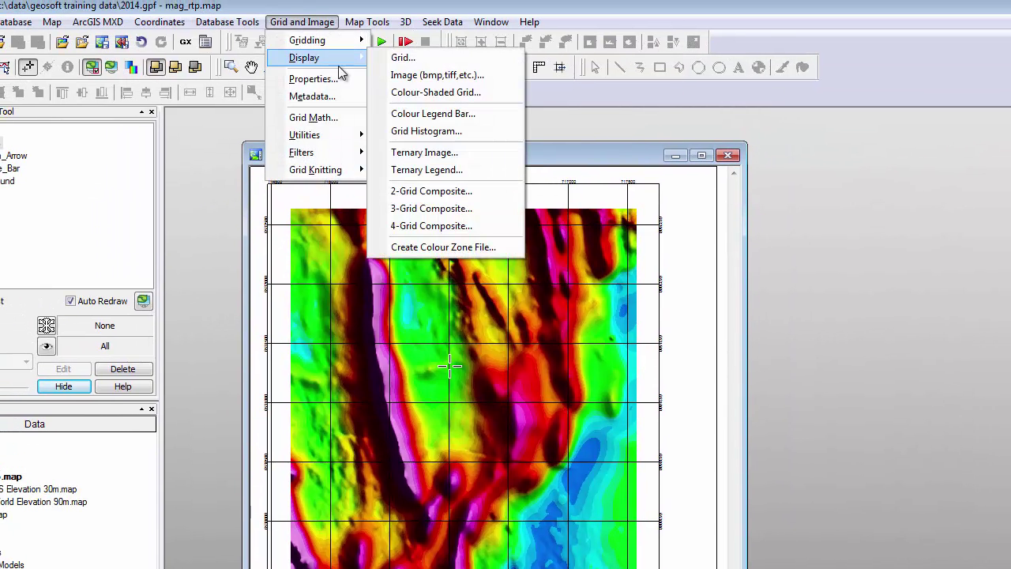
click(434, 111)
click(666, 376)
click(651, 416)
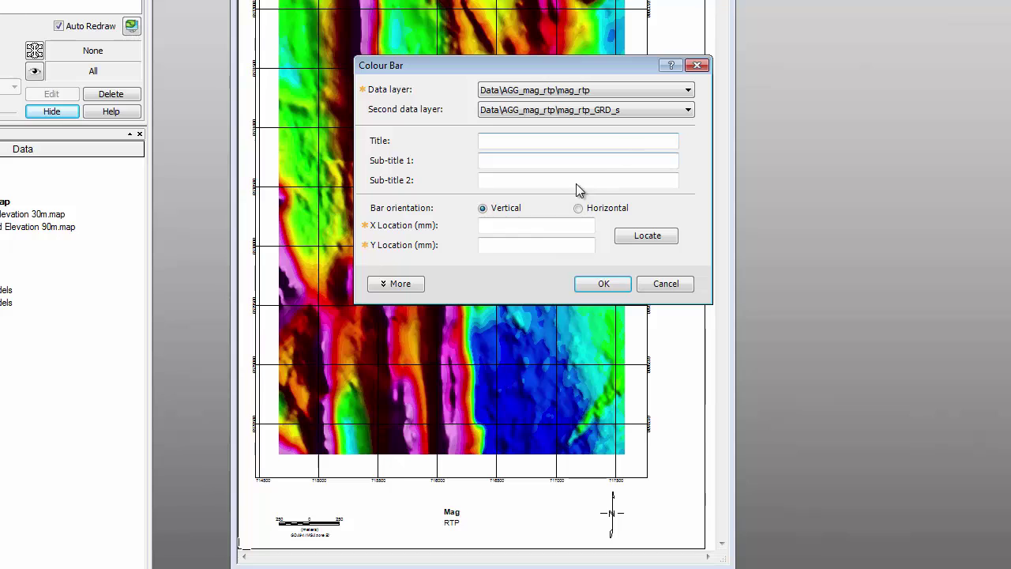
click(404, 286)
click(448, 322)
Tick the colour bar at a custom 100 interval and place it at the map's lower right
click(631, 350)
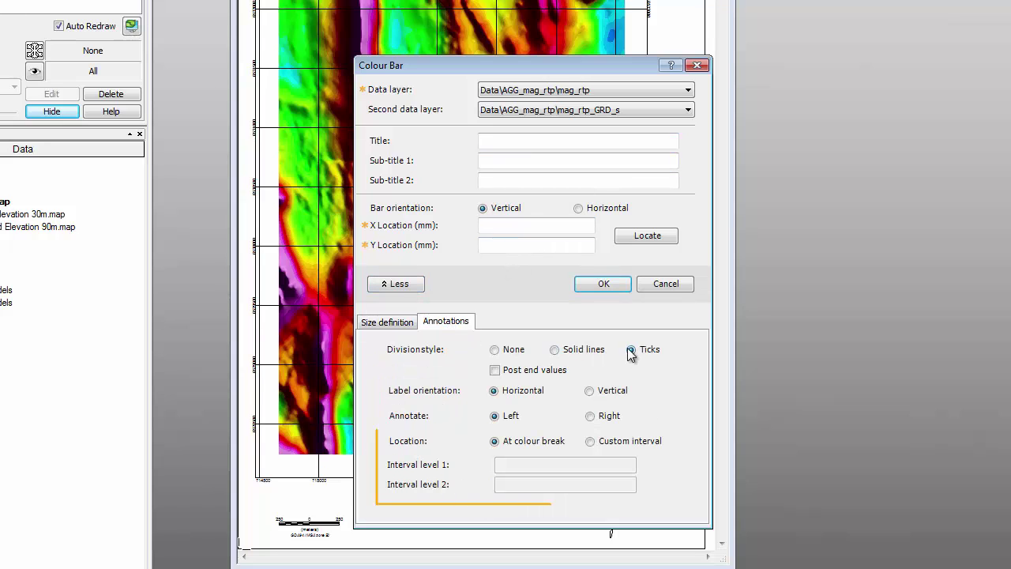
click(594, 442)
click(564, 463)
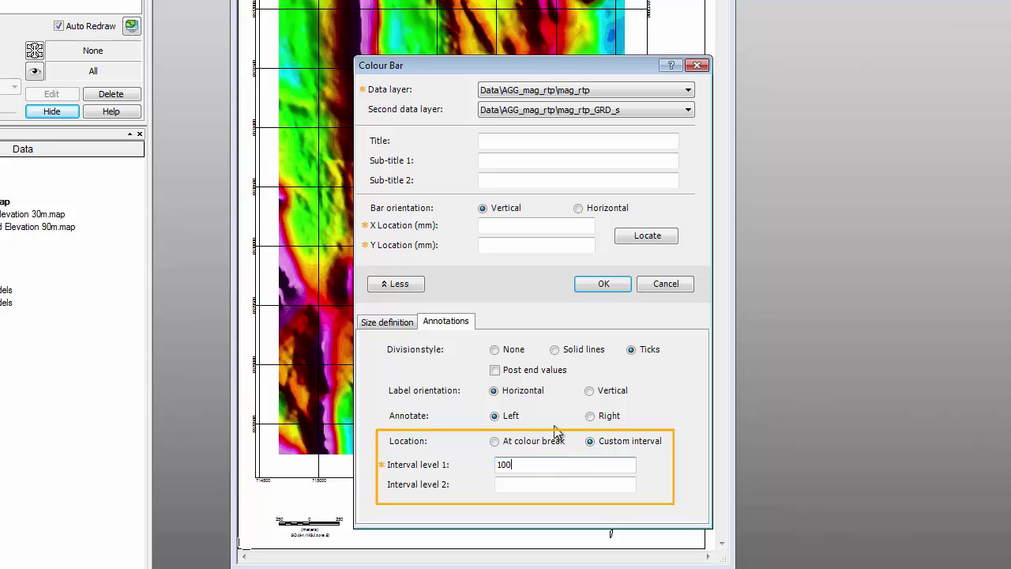
click(666, 240)
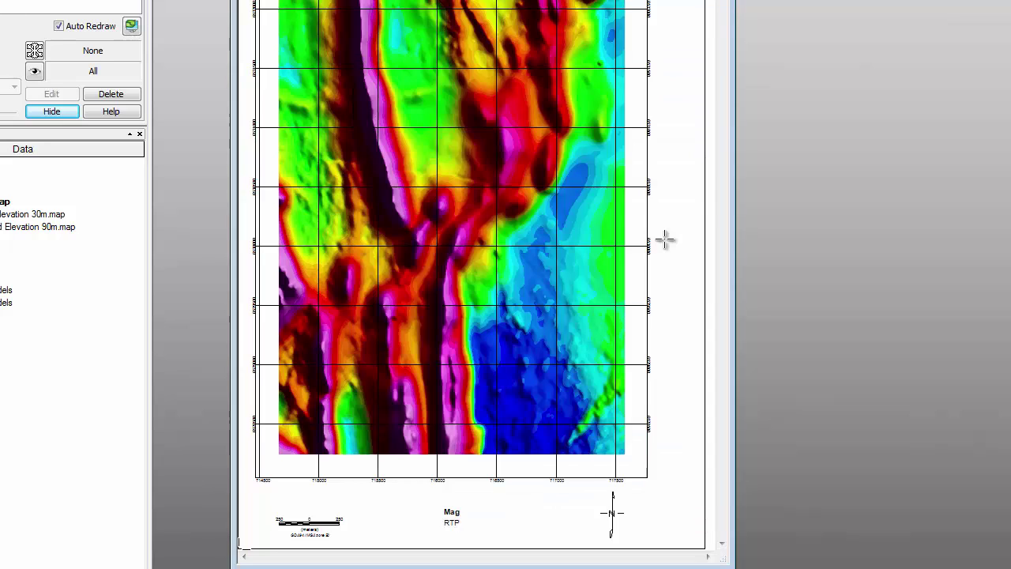
click(684, 477)
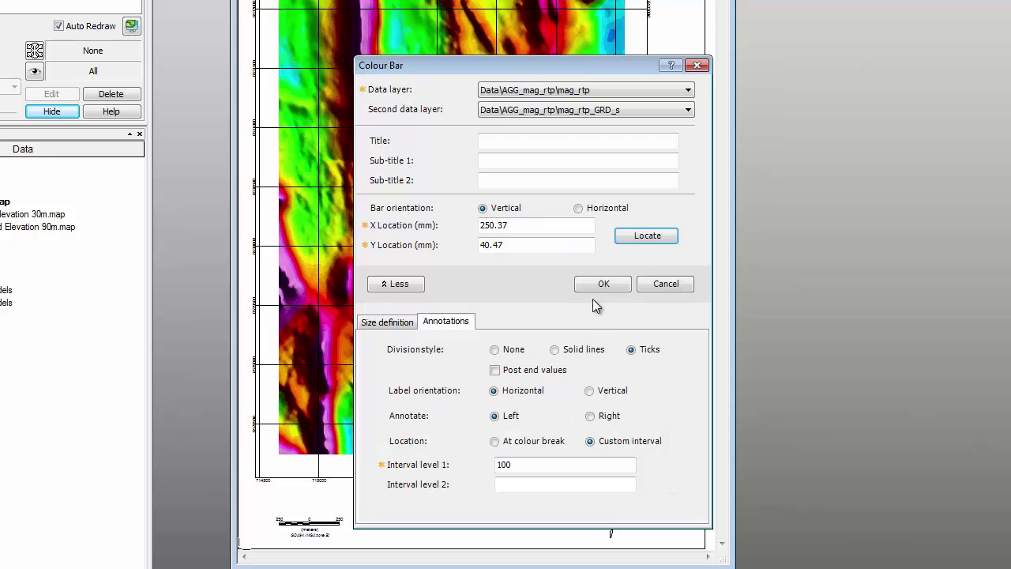
click(594, 286)
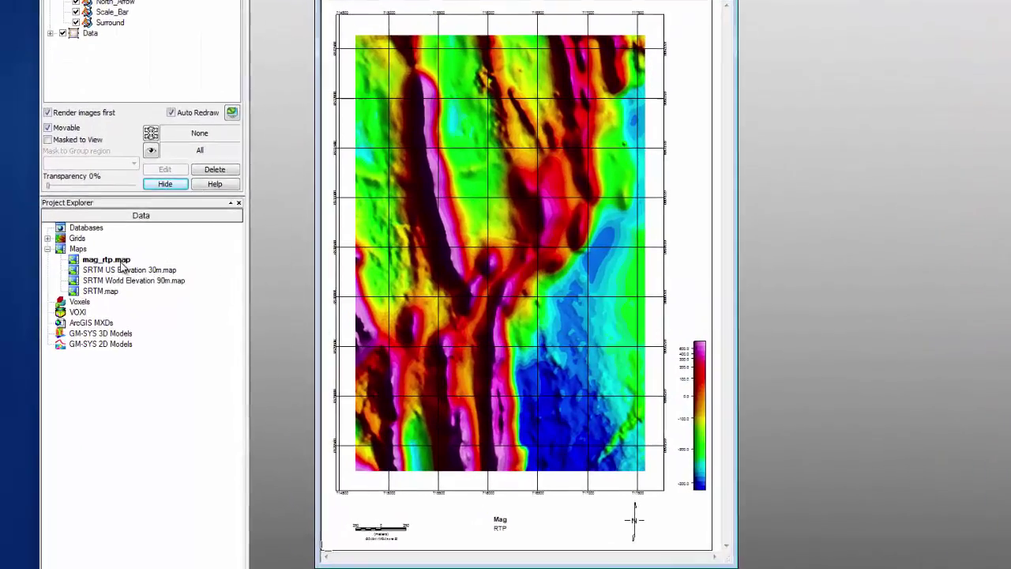
Rename mag_rtp.map to mag_rtp_v1.map by inserting _v1 after rtp
click(119, 261)
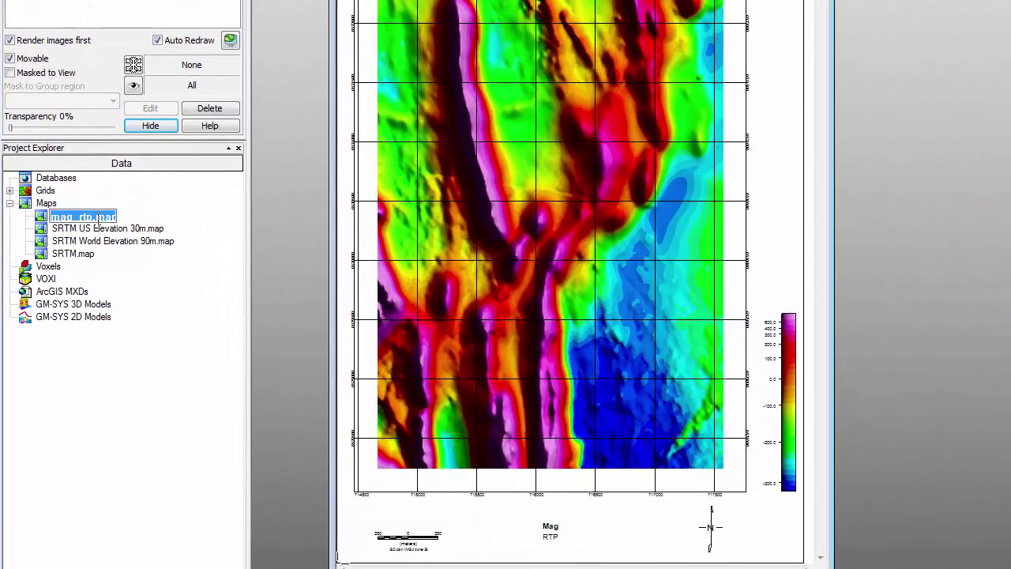
click(93, 215)
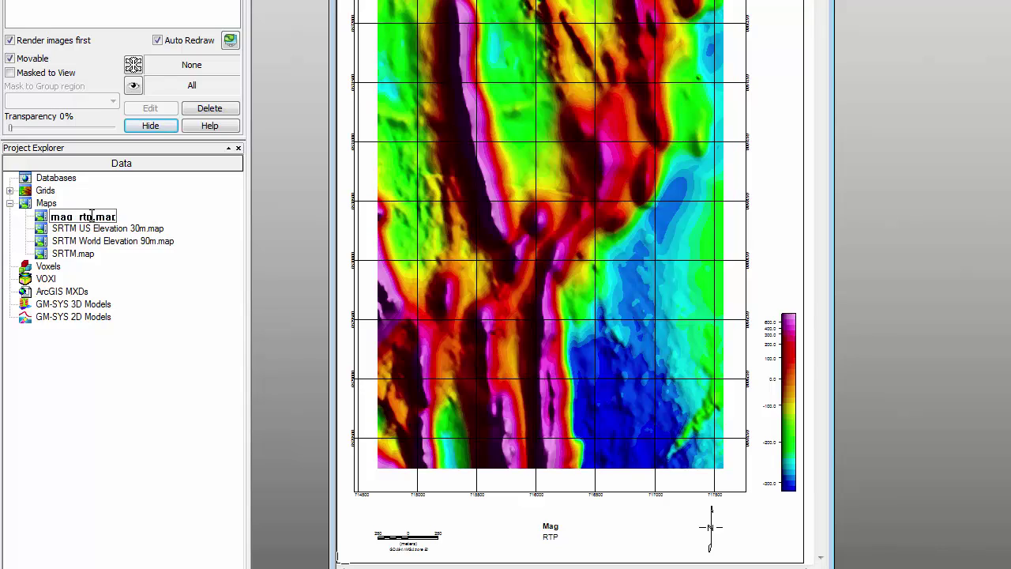
text(_v1)
key(Return)
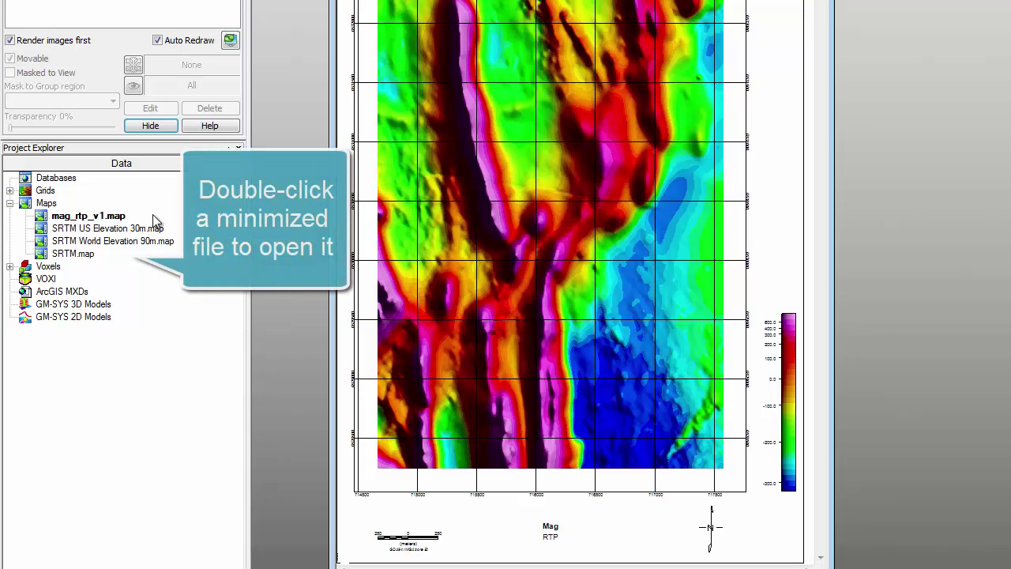
Open SRTM.map, then copy the Cu_edited channel formula into Pb_edited
double_click(73, 254)
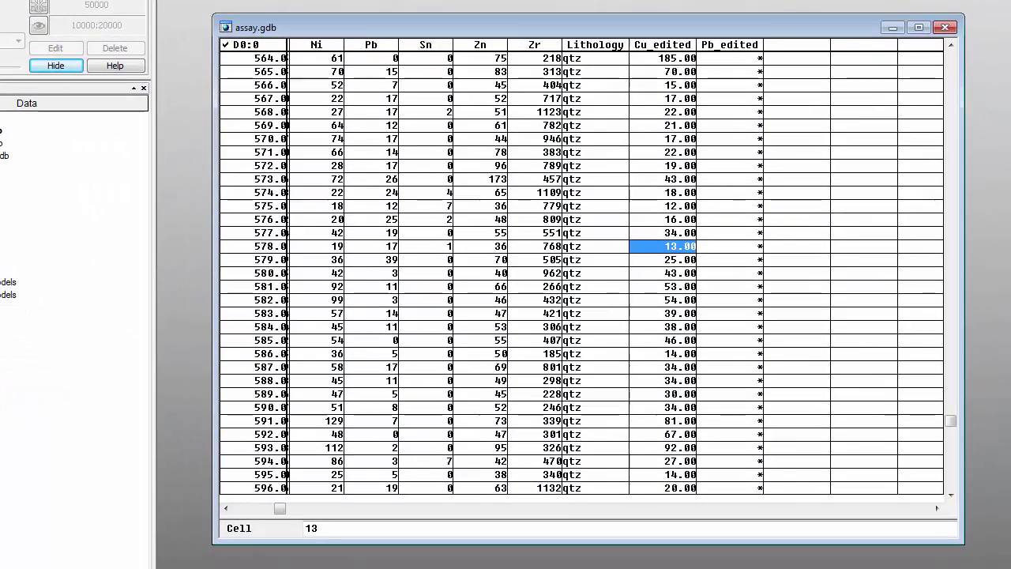
click(641, 44)
key(ctrl+c)
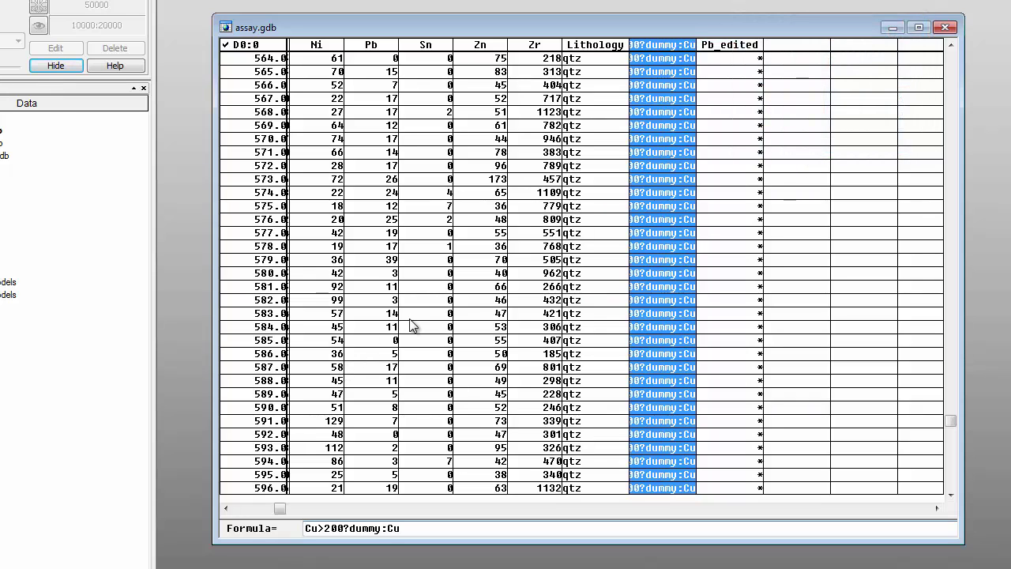
click(739, 45)
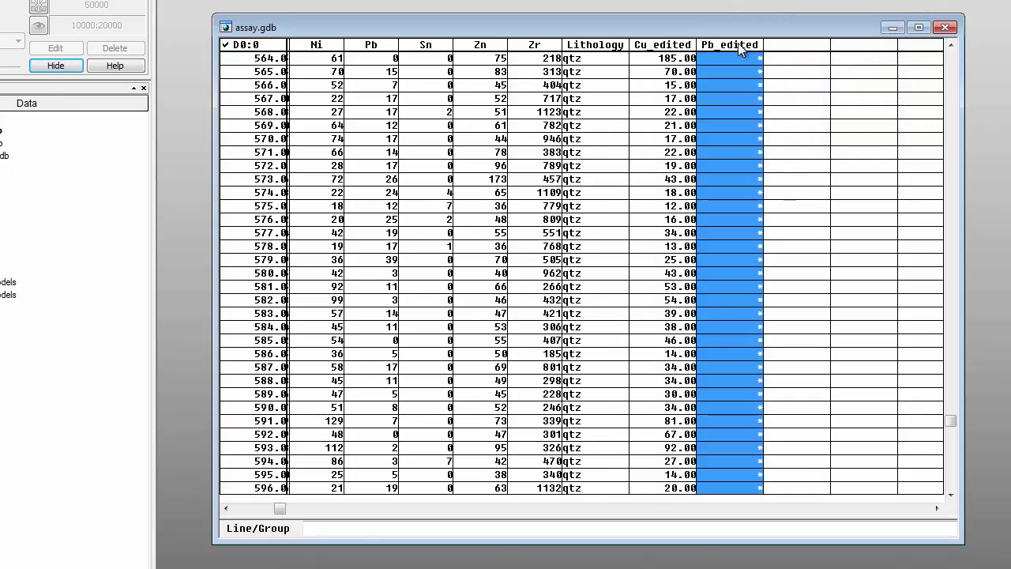
key(ctrl+v)
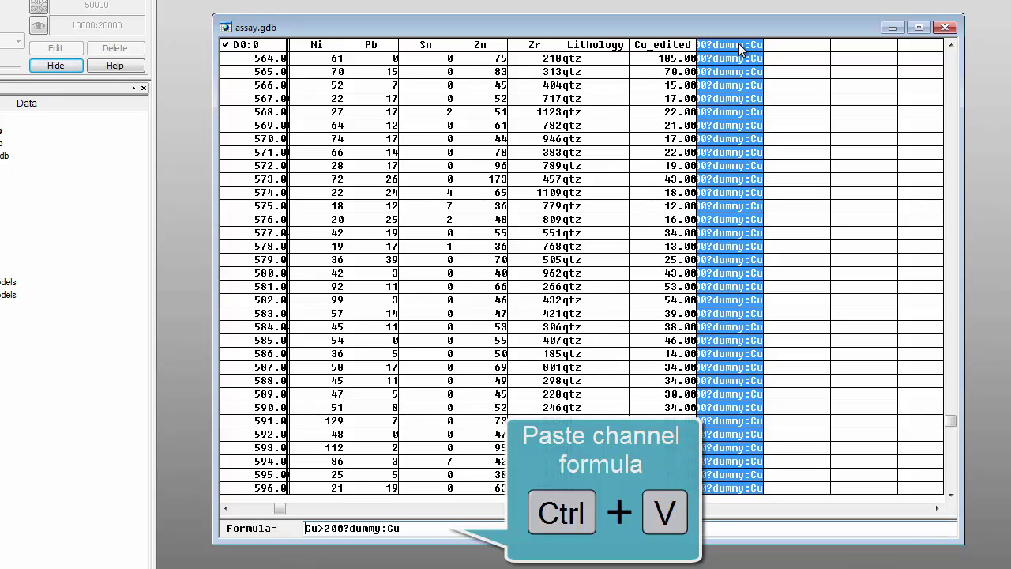
Change both Cu references in the formula to Pb, apply it, and save the database
click(318, 527)
key(BackSpace)
key(BackSpace)
text(Pb)
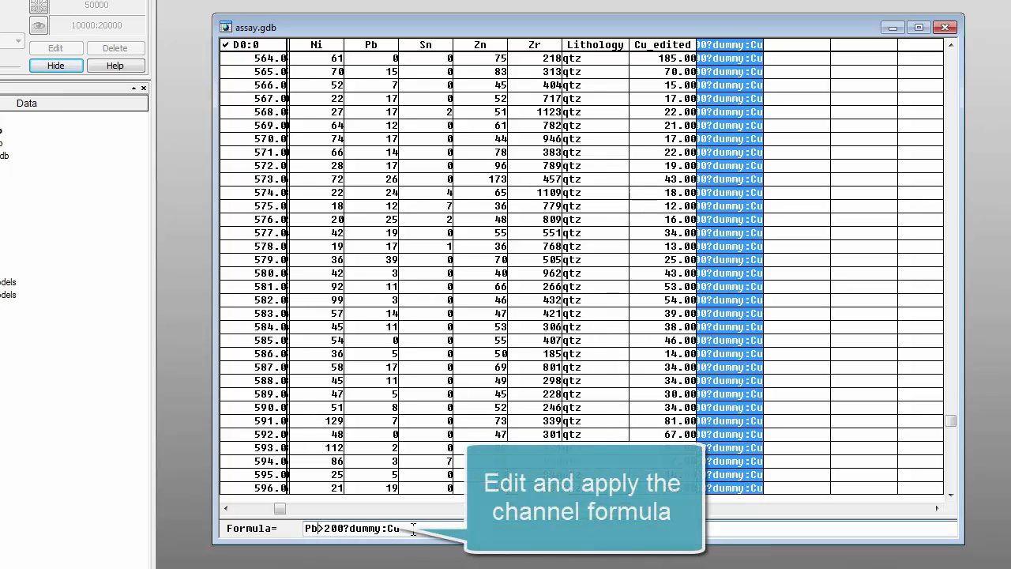
key(BackSpace)
key(BackSpace)
text(Pb)
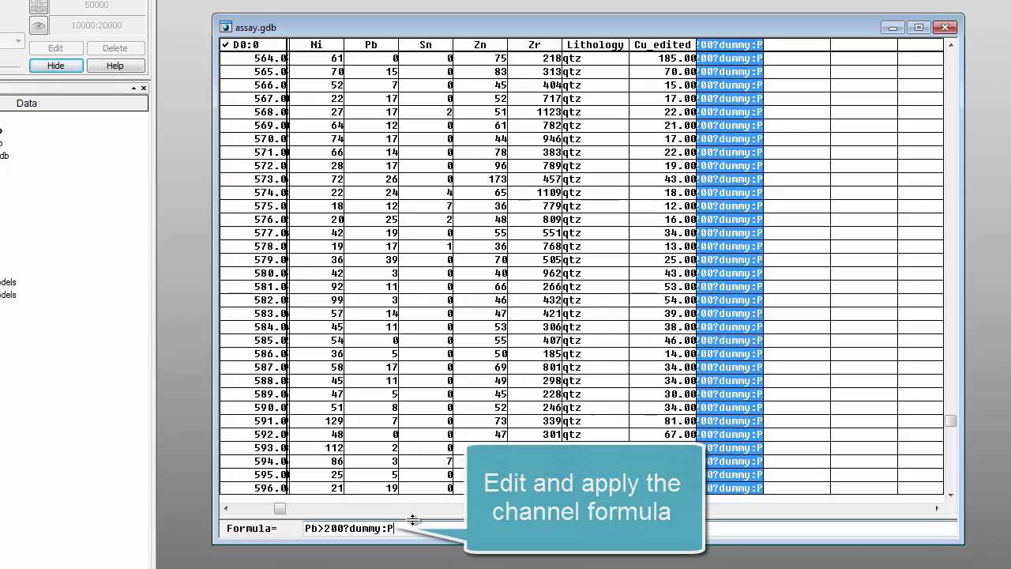
key(Return)
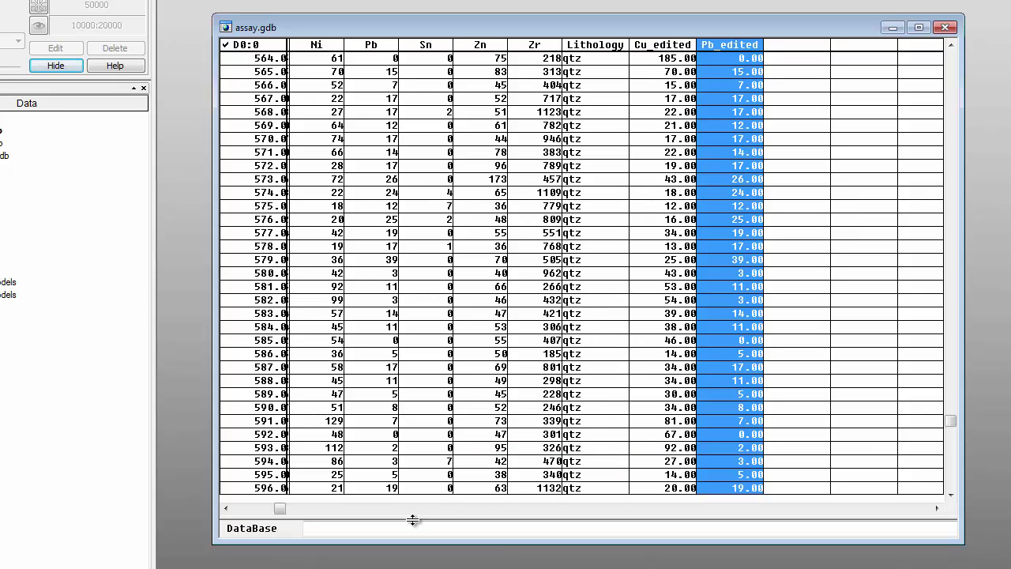
key(ctrl+s)
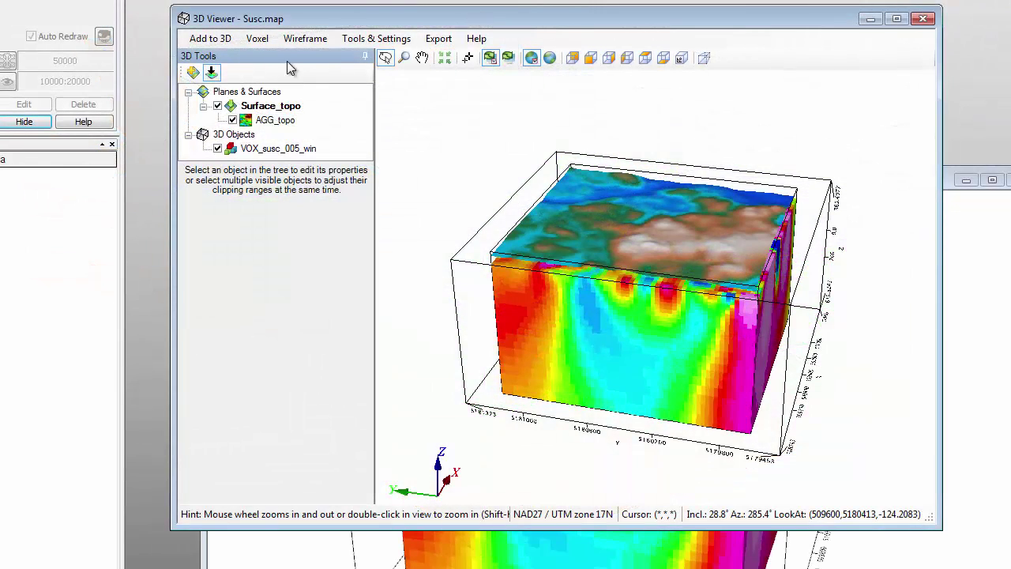
Bring up the Add to 3D menu in the Susc.map 3D Viewer
click(210, 38)
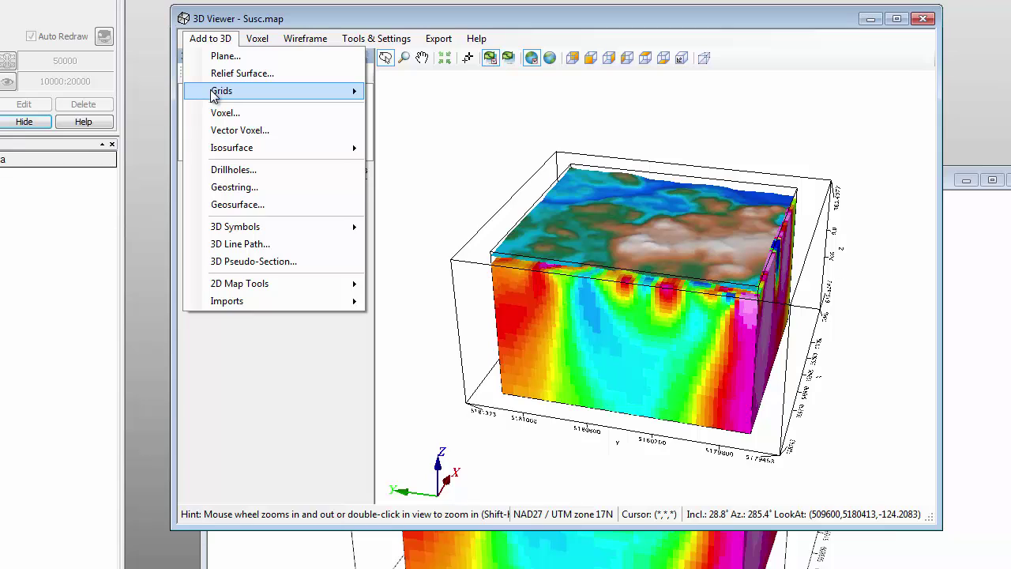
Extract 4 horizontal voxel slices relative to topo.grd, starting at -600 with 100 increments
mouse_move(213, 93)
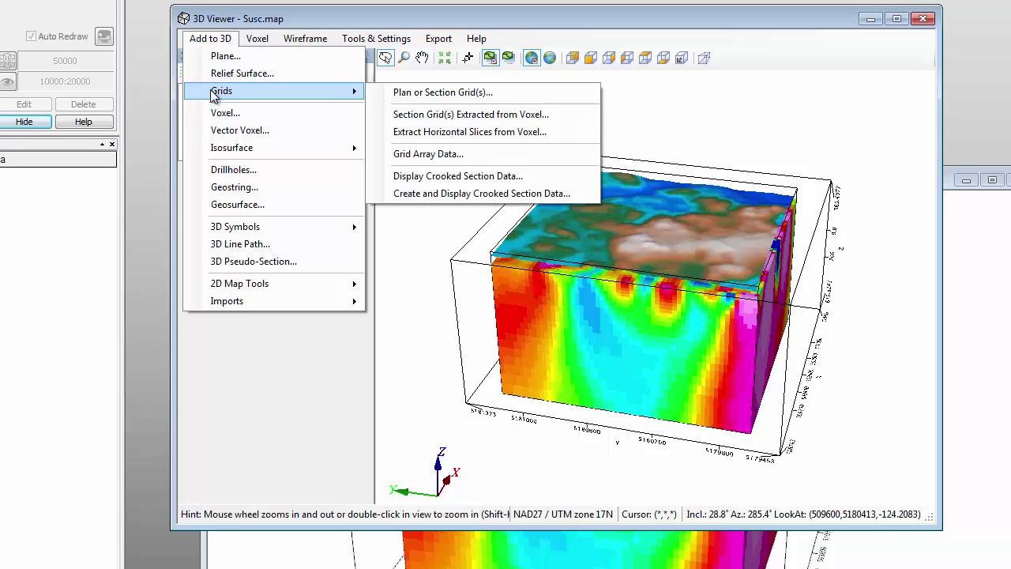
click(427, 133)
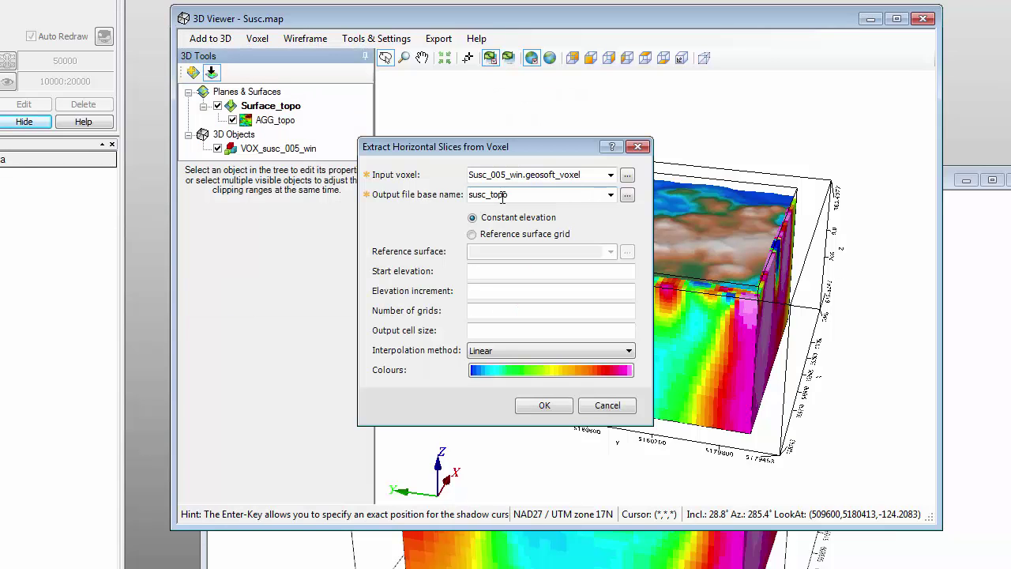
click(505, 234)
click(611, 252)
click(576, 271)
click(577, 271)
text(-600)
click(564, 292)
text(100)
click(525, 311)
text(4)
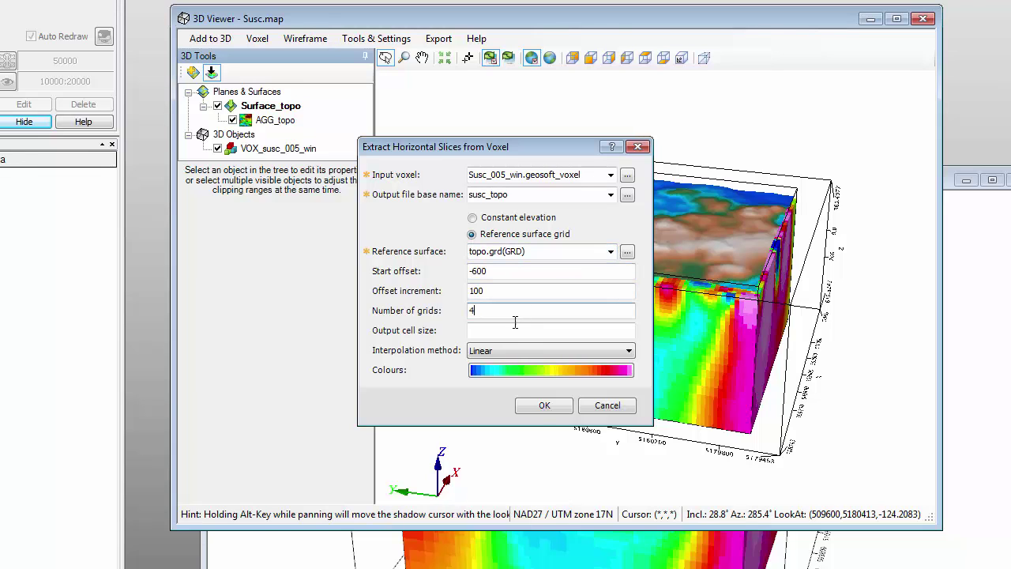
click(544, 405)
Rotate the view and select all new slices from Relief_-500 onward
drag(582, 390, 690, 282)
click(354, 135)
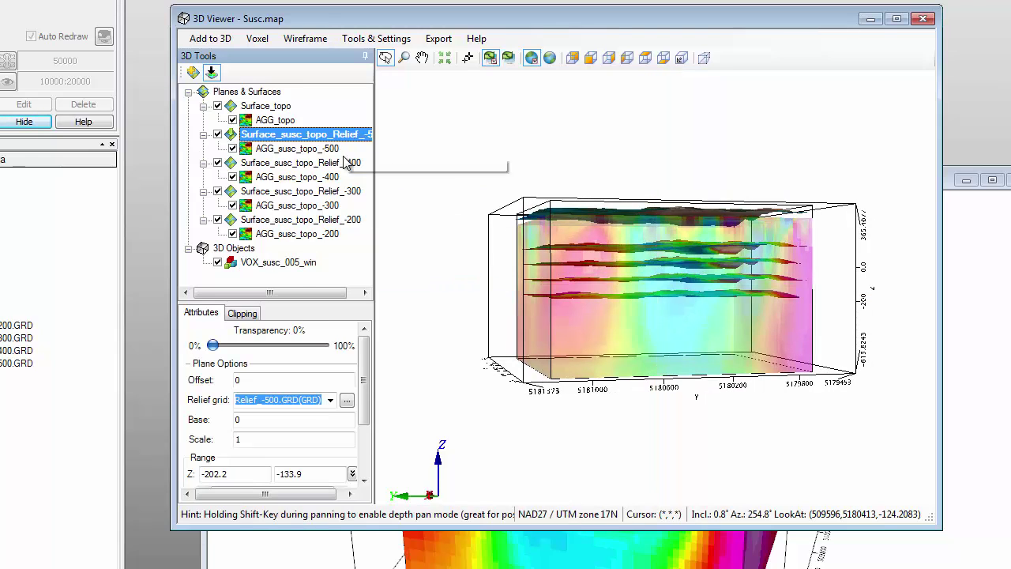
shift+click(326, 224)
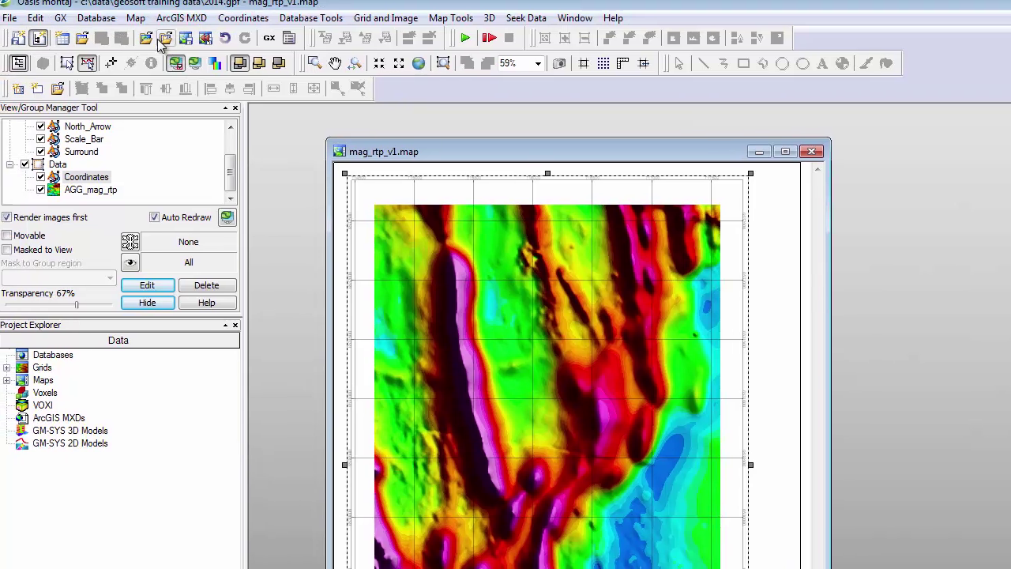
Import samples.dxf and survey.dxf as AutoCAD DXF drawings onto the current map
click(139, 22)
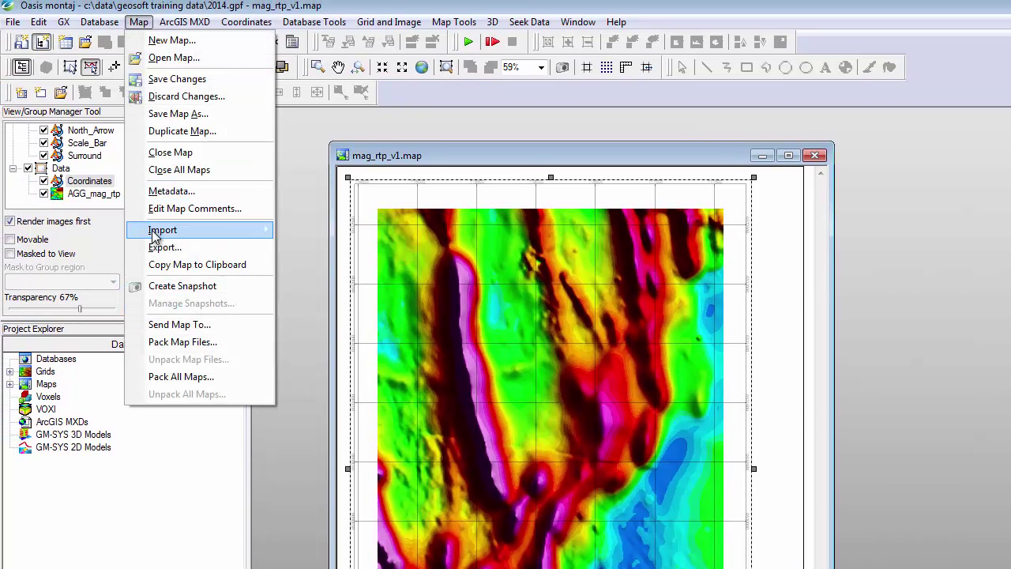
mouse_move(182, 230)
click(312, 247)
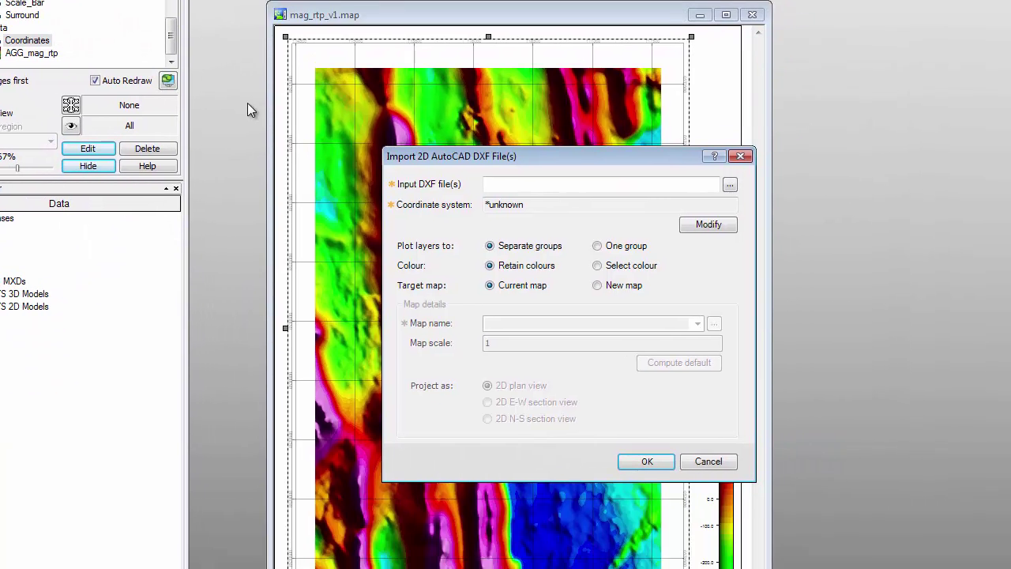
click(718, 161)
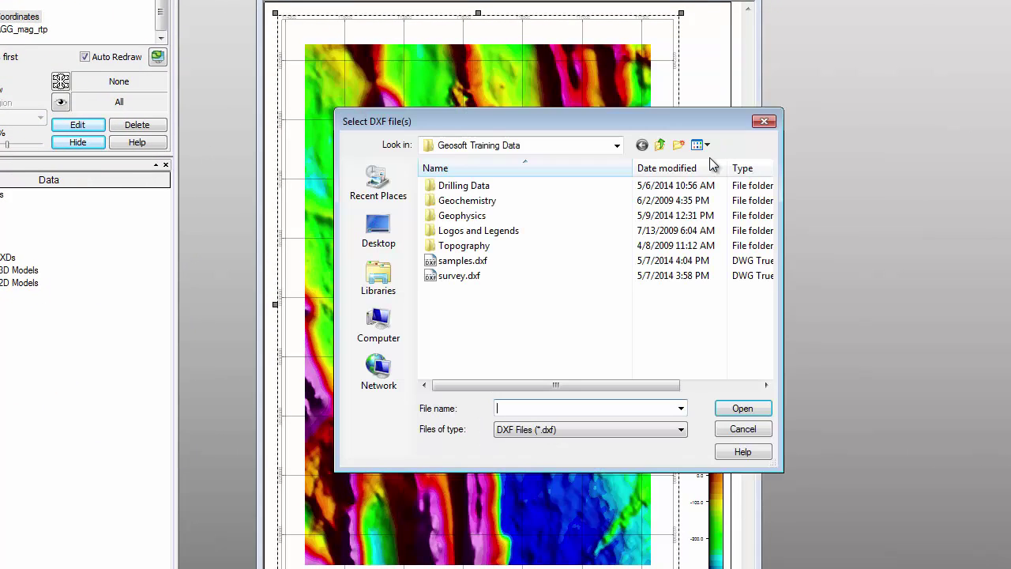
click(472, 266)
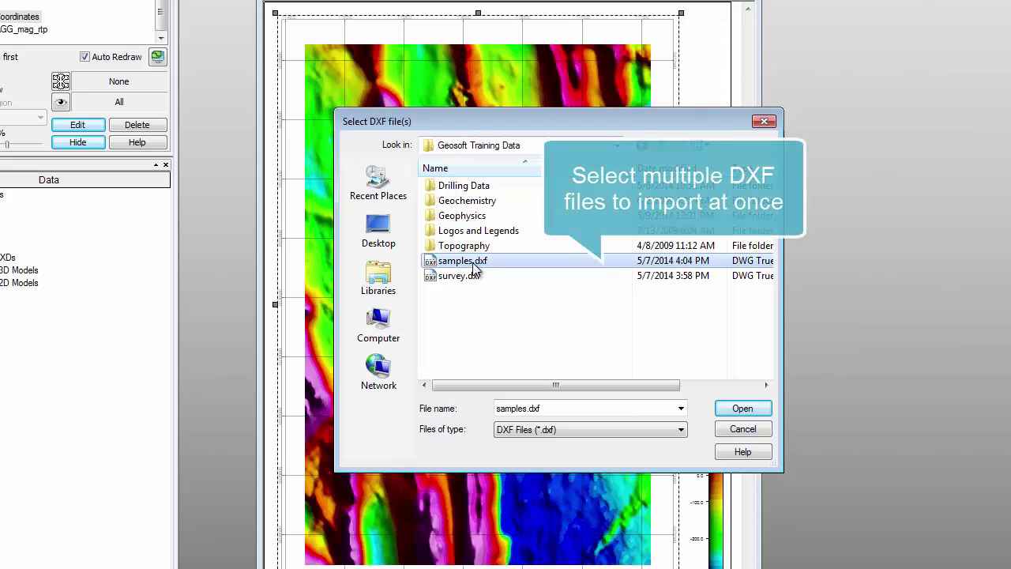
ctrl+click(469, 278)
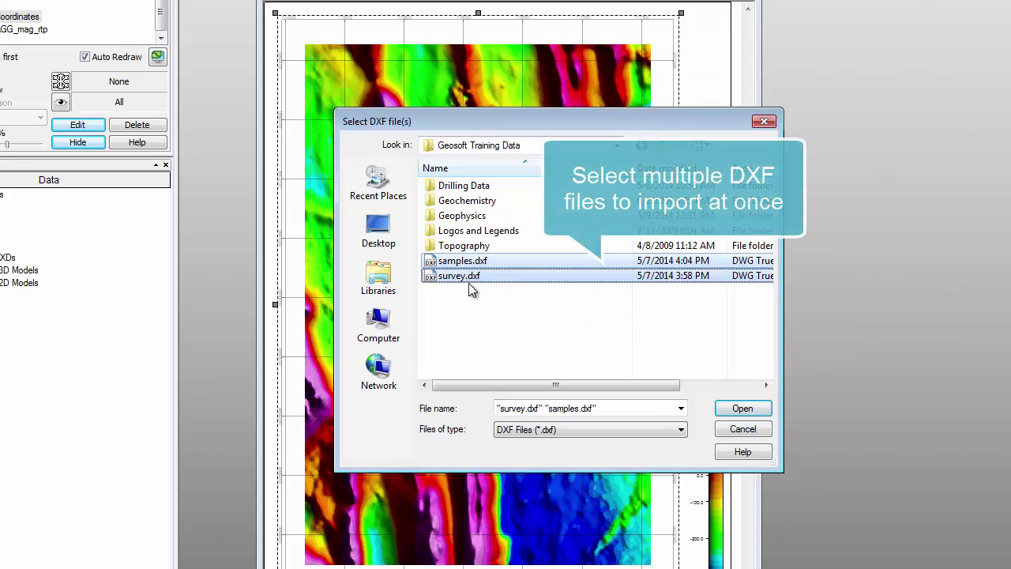
click(737, 408)
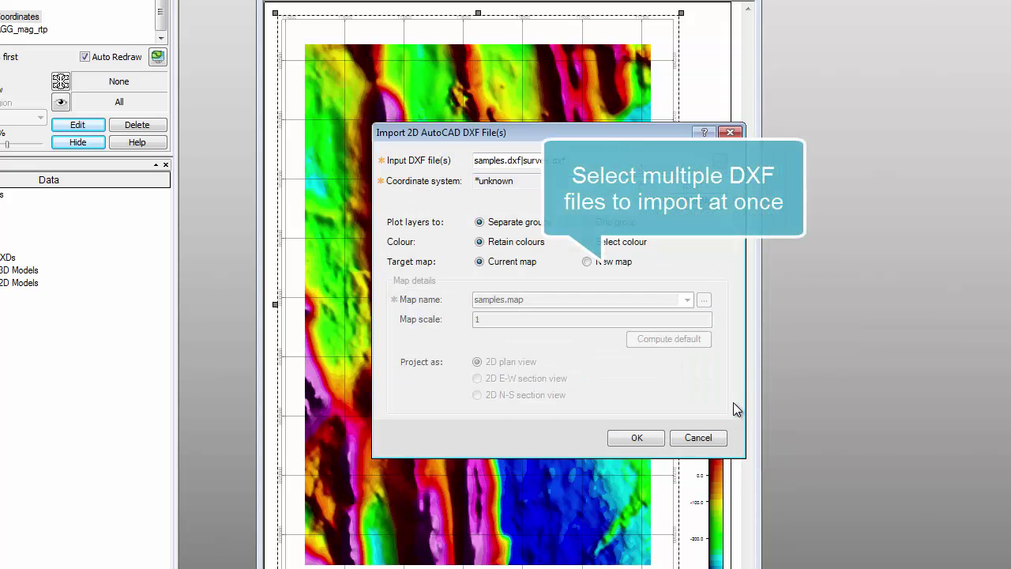
click(620, 269)
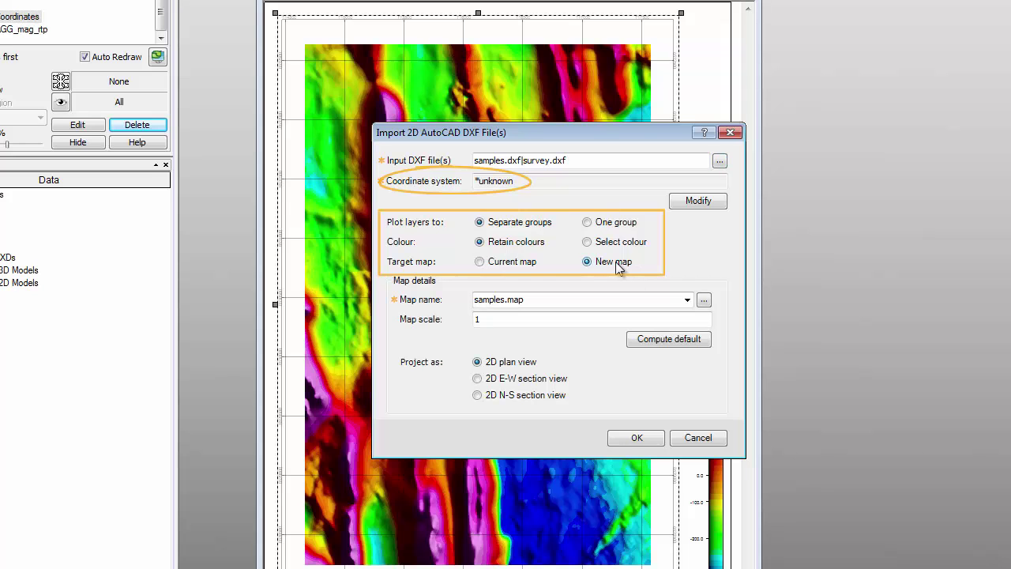
click(525, 269)
click(618, 435)
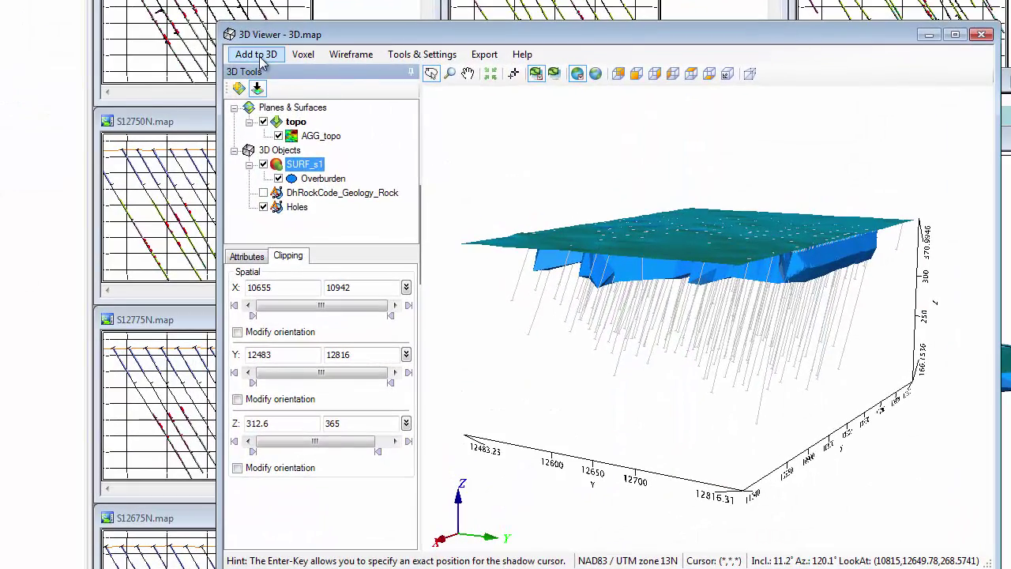
Choose fault.dxf and Fe.dxf for an AutoCAD DXF import into 3D
click(259, 57)
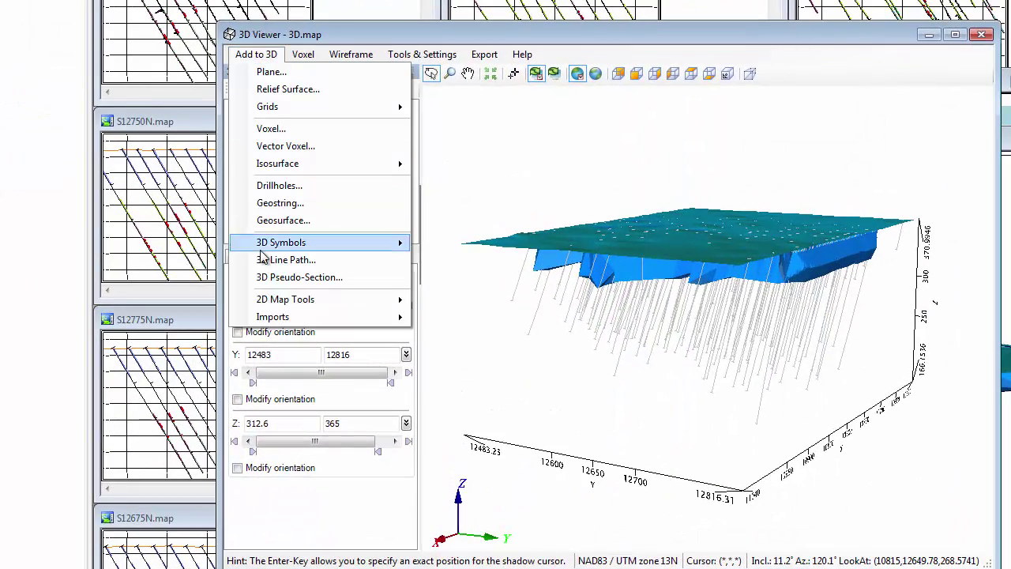
mouse_move(273, 317)
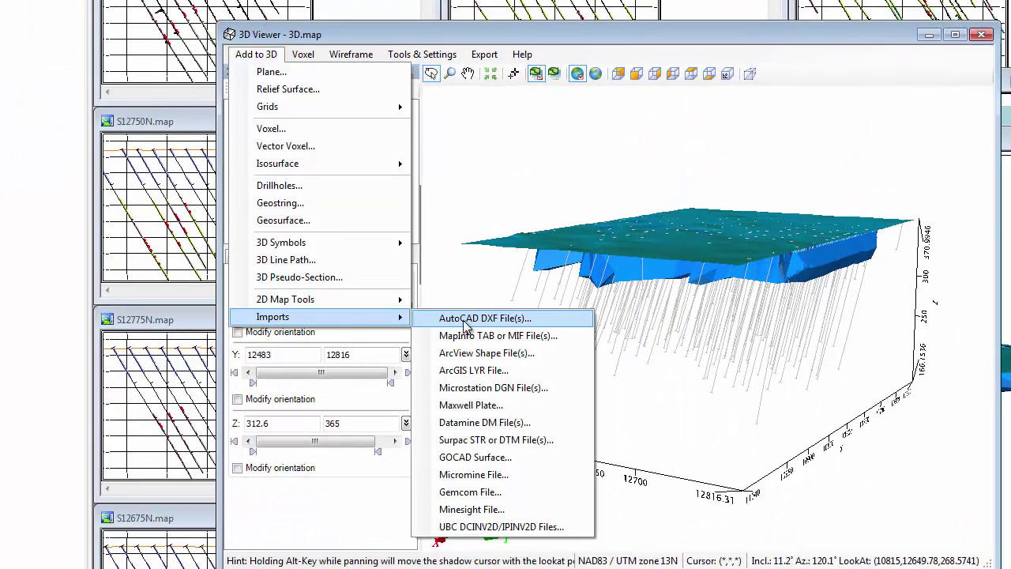
click(466, 317)
click(634, 231)
click(427, 176)
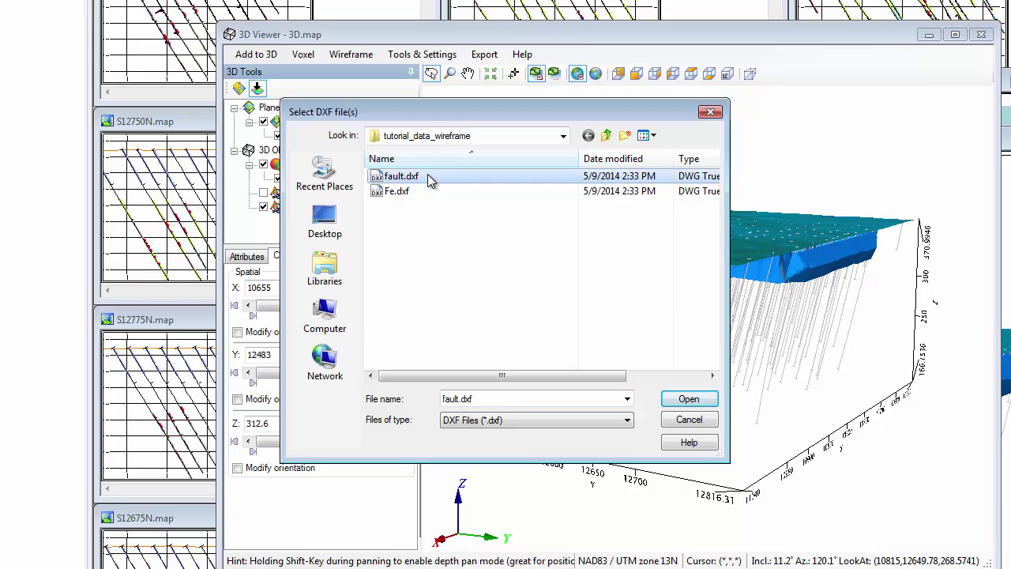
ctrl+click(403, 193)
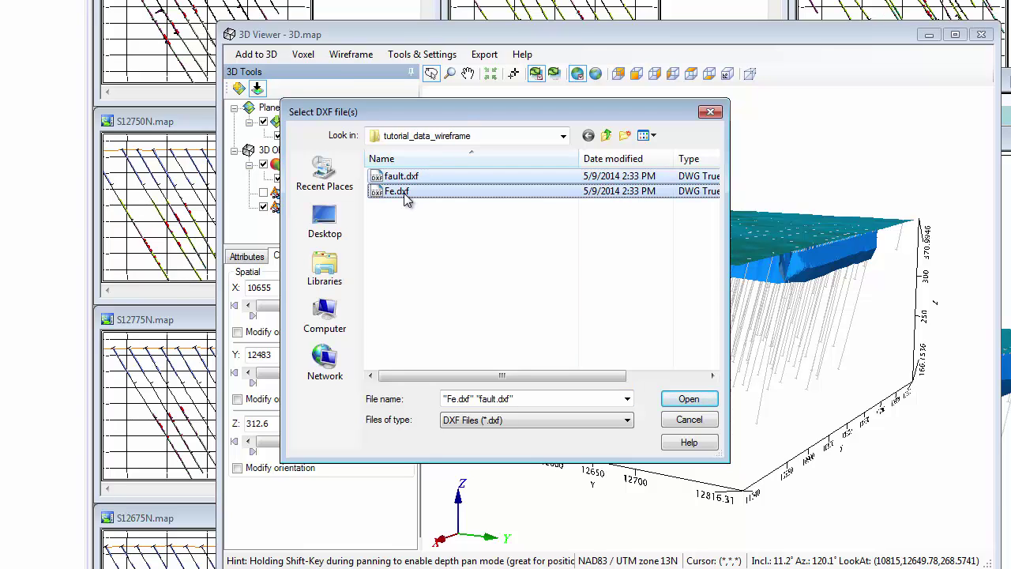
click(686, 398)
Append the DXF surfaces to s1.geosoft_surface, accept the coordinate system, and hide drill holes
click(433, 258)
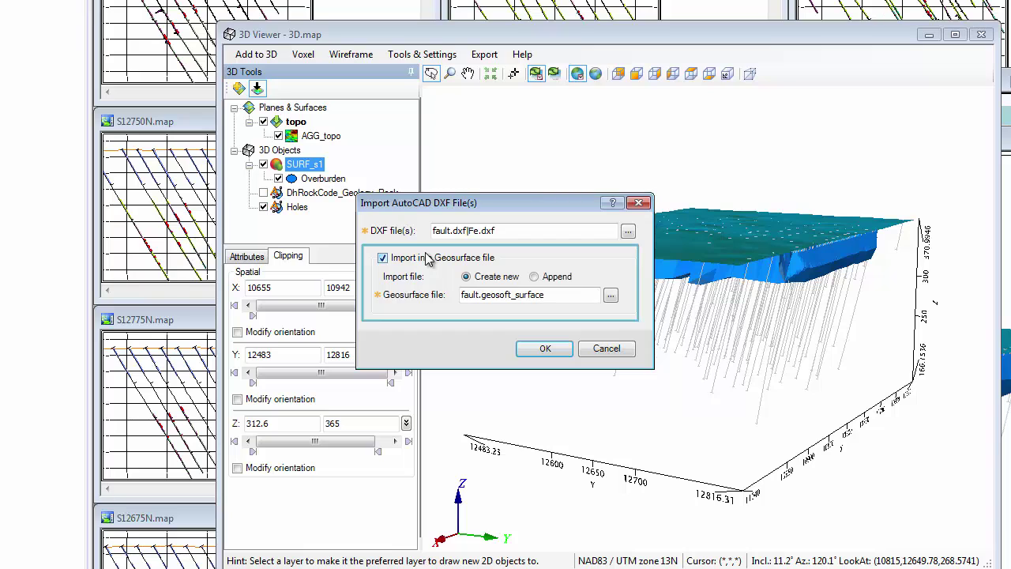
click(610, 297)
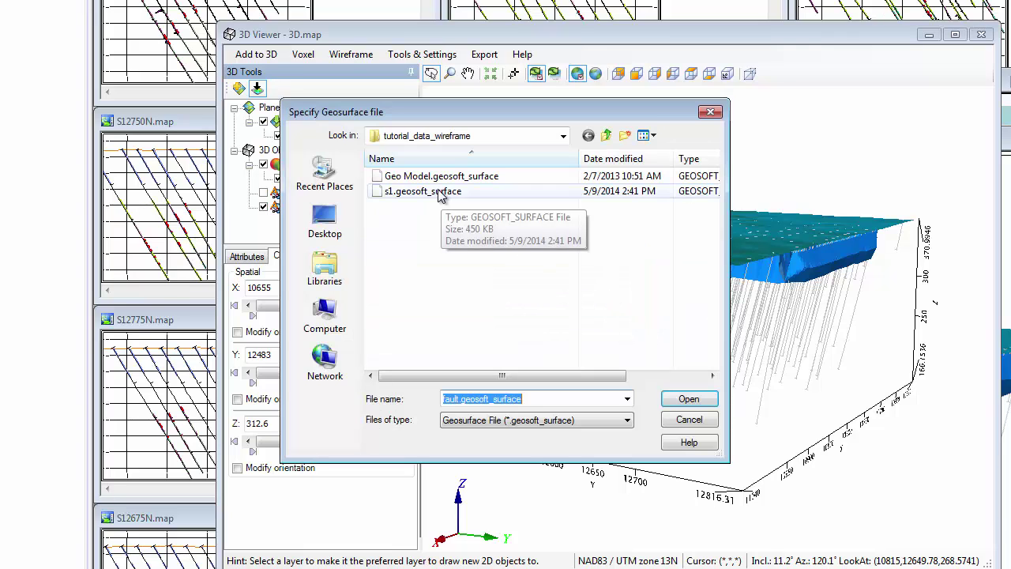
click(439, 193)
click(686, 398)
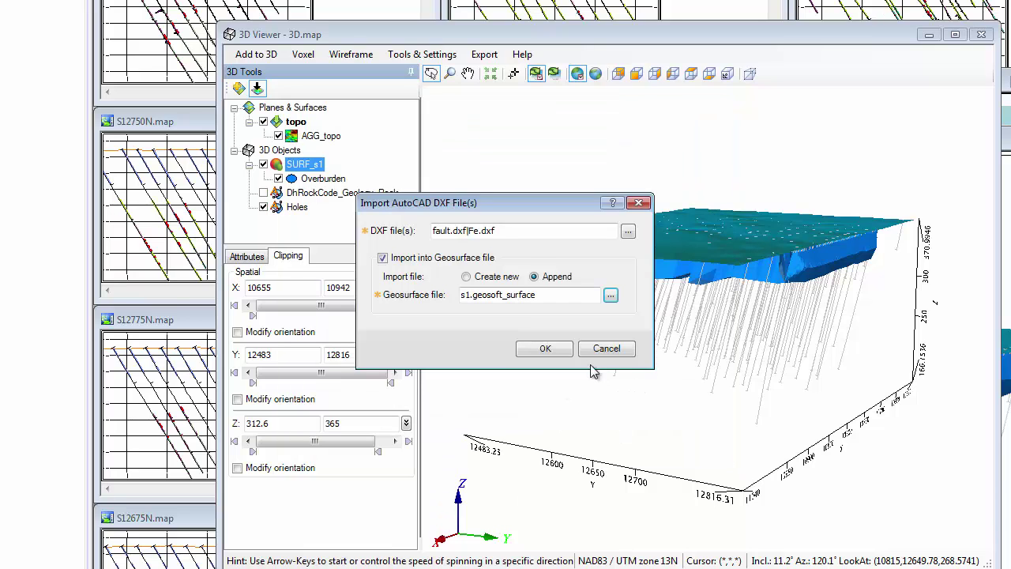
click(546, 349)
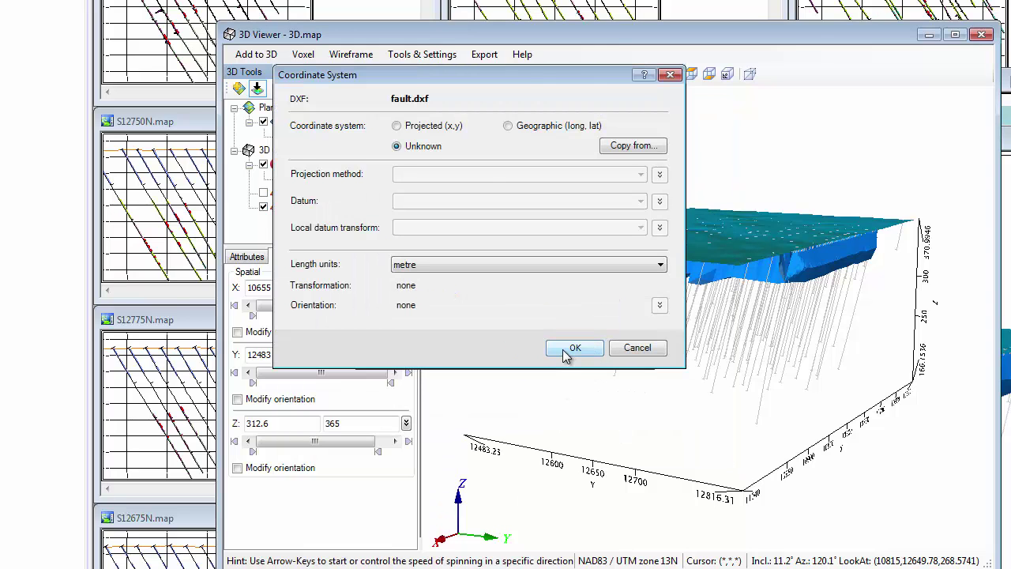
click(562, 349)
click(263, 221)
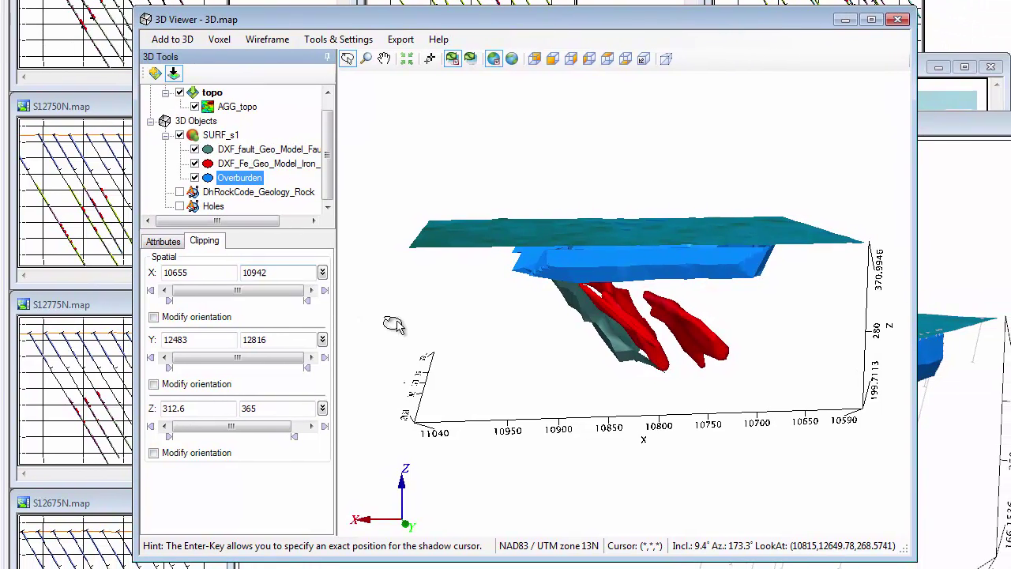
drag(615, 383, 723, 355)
drag(637, 340, 467, 286)
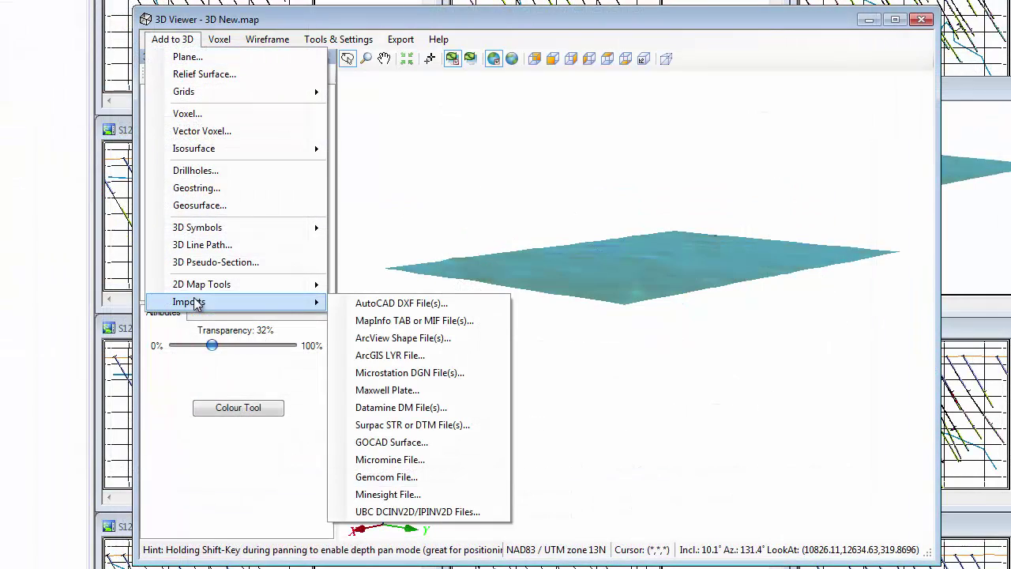
Import s45.ts as a GOCAD surface into a new geosurface file and add it to 3D
click(414, 444)
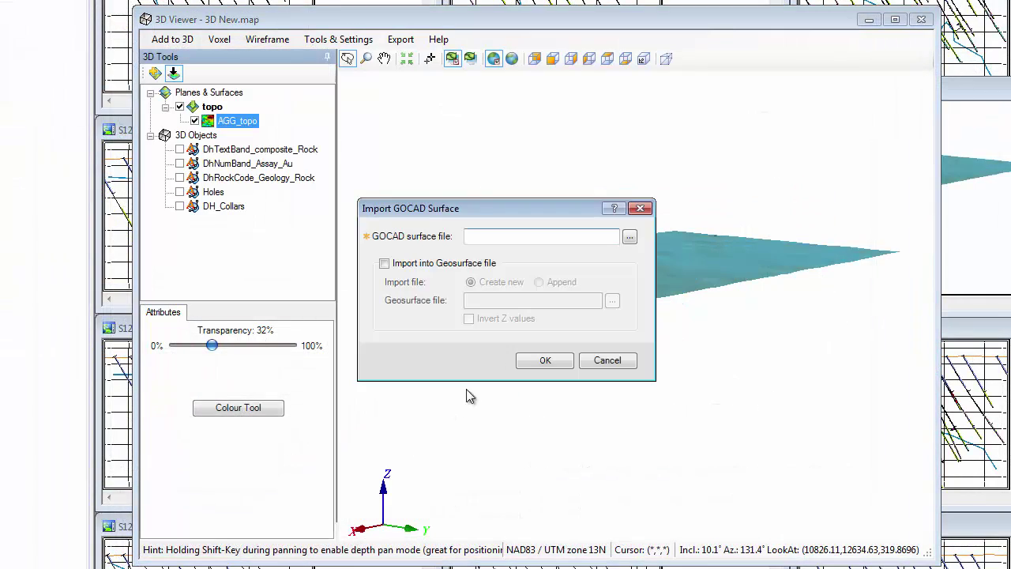
click(630, 236)
click(427, 185)
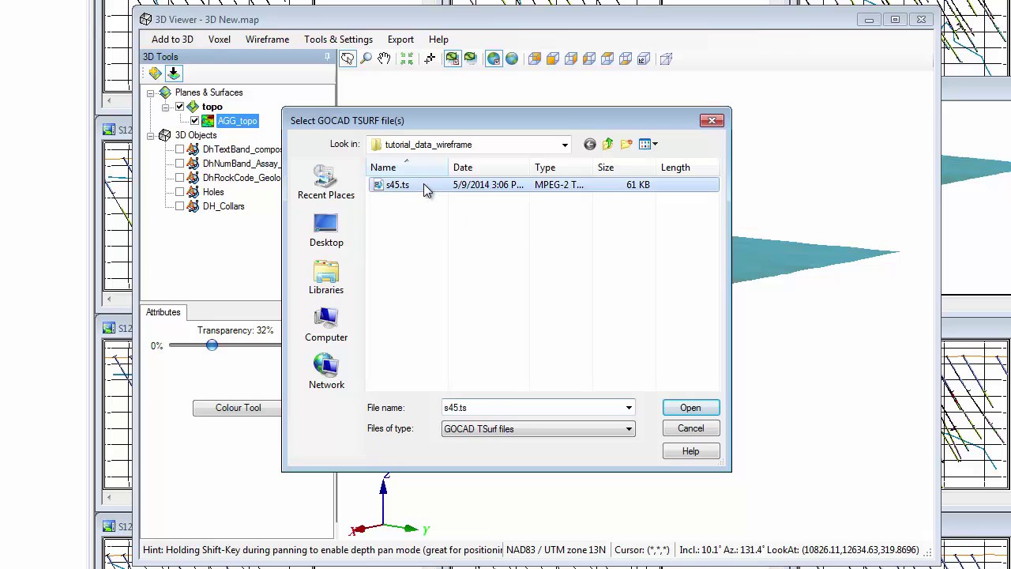
click(687, 407)
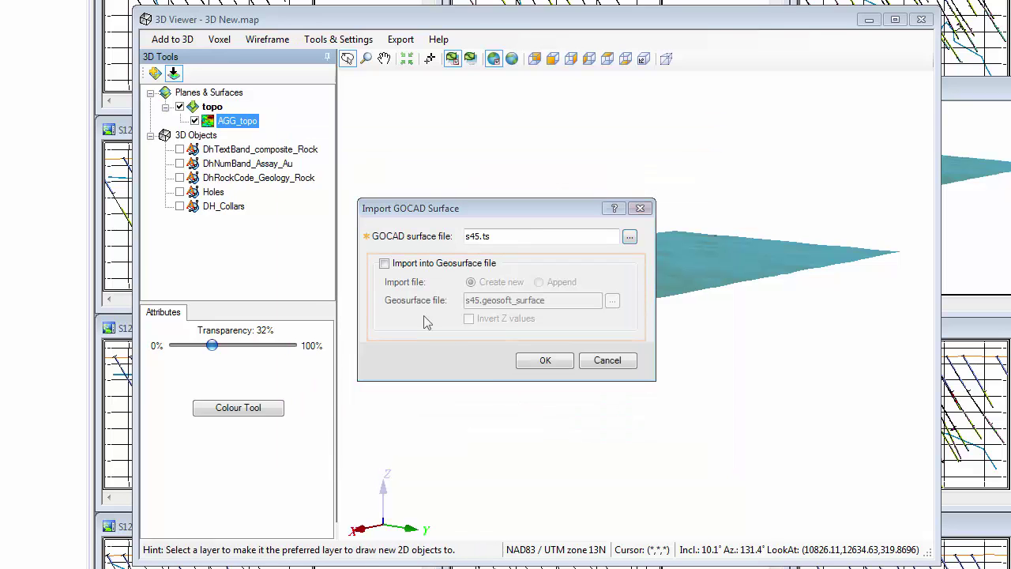
click(384, 264)
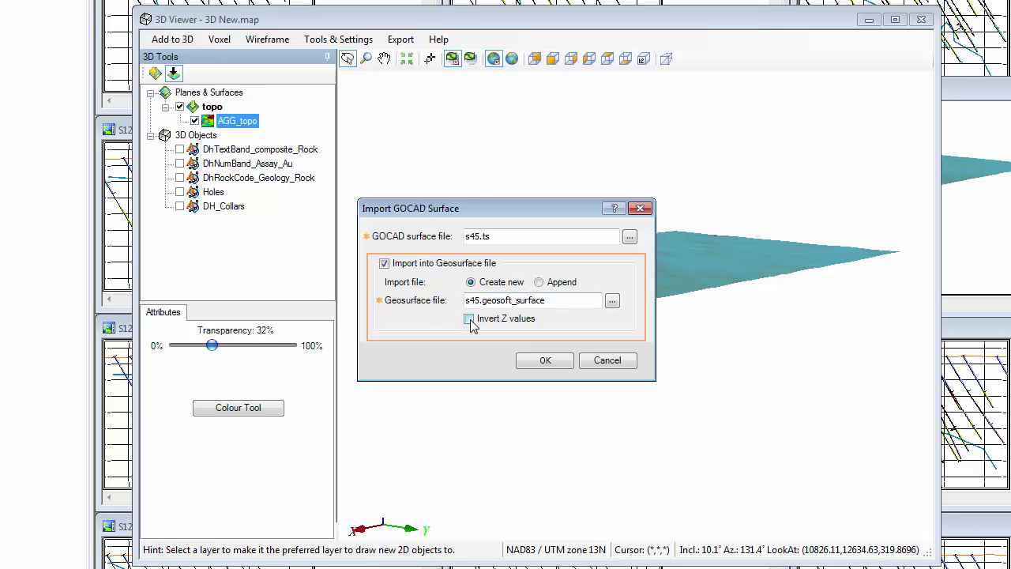
click(547, 361)
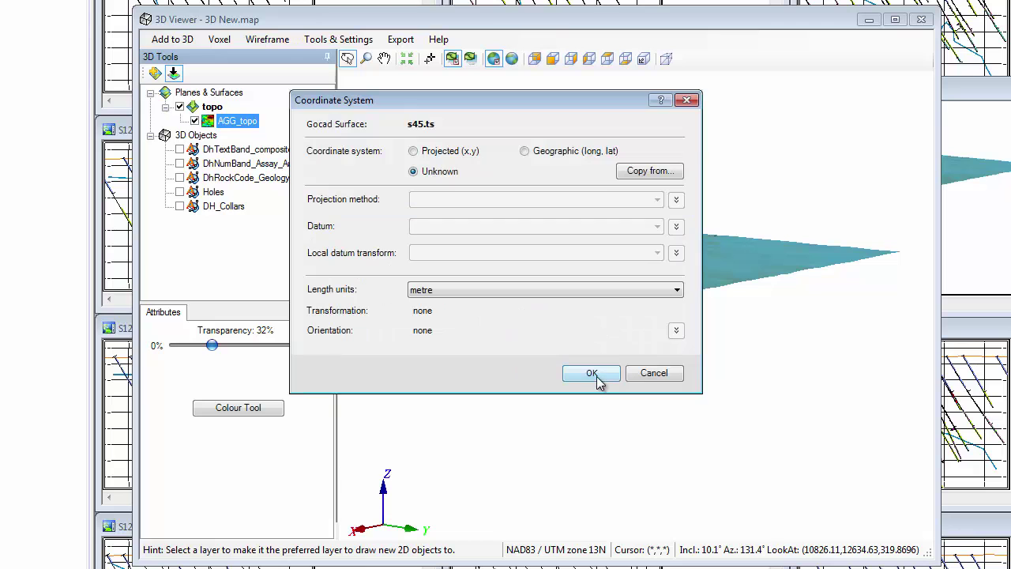
click(597, 380)
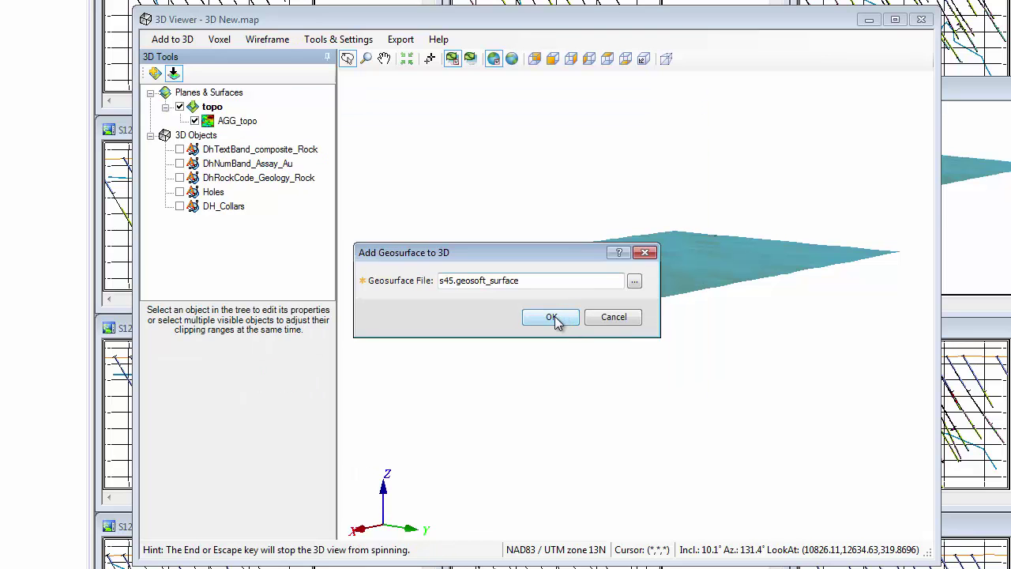
click(555, 318)
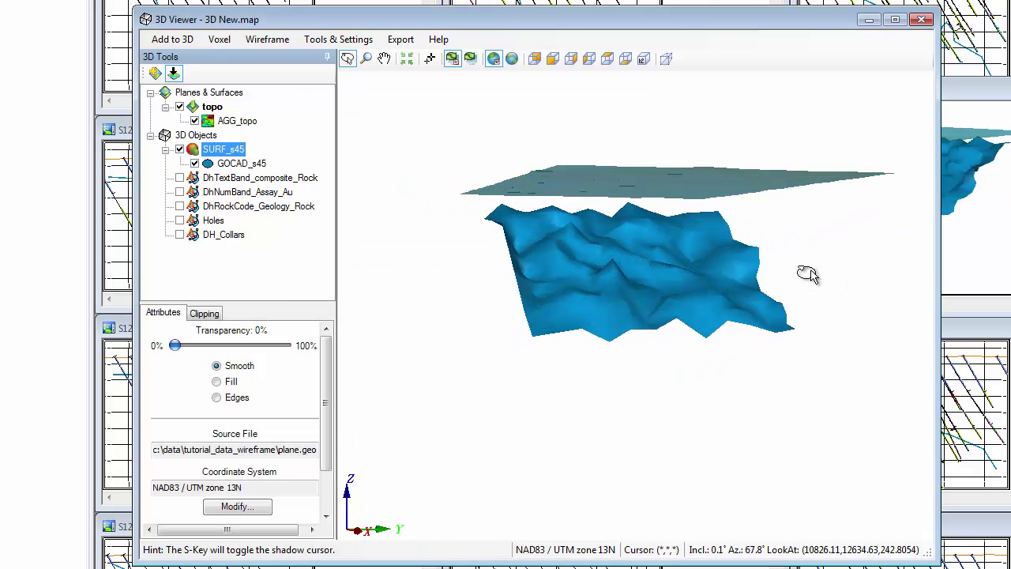